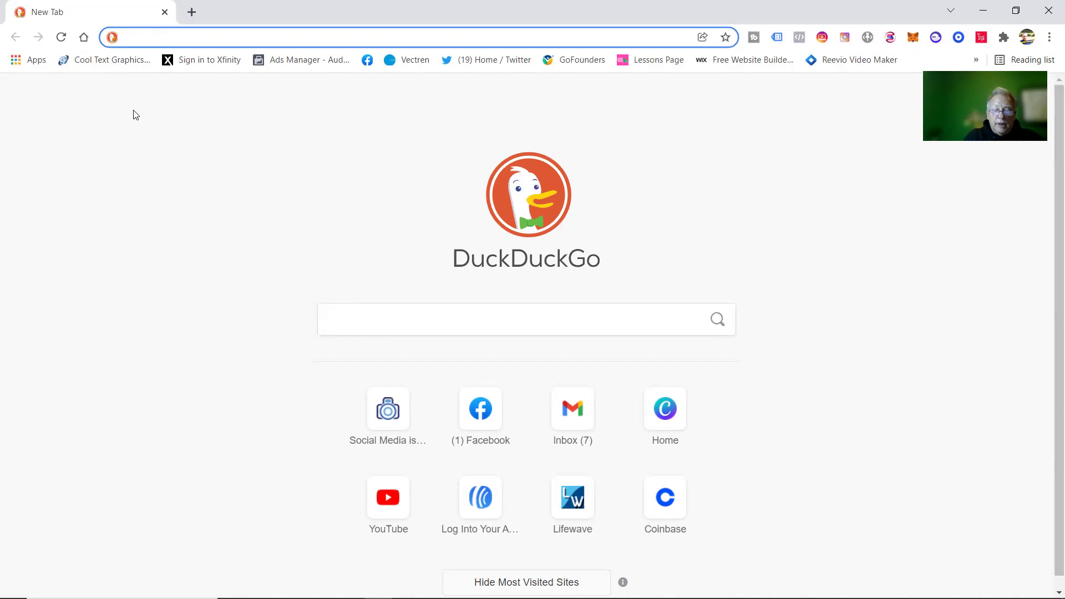
Go to canva.com in Chrome and close the Norton Antivirus pop-up tab.
{"action": "type", "text": "canva"}
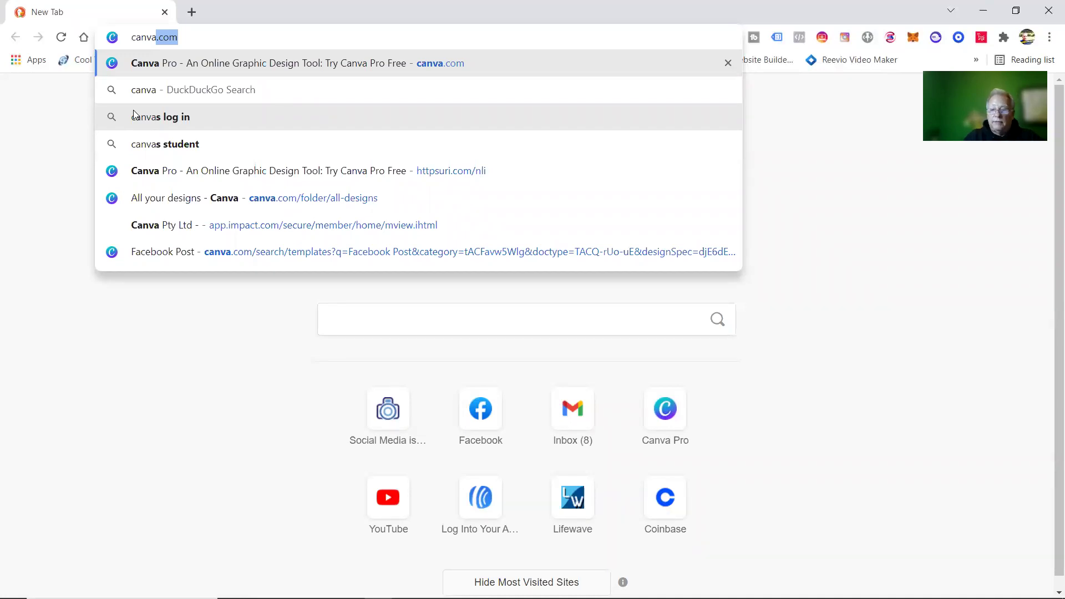
{"action": "key", "text": "Return"}
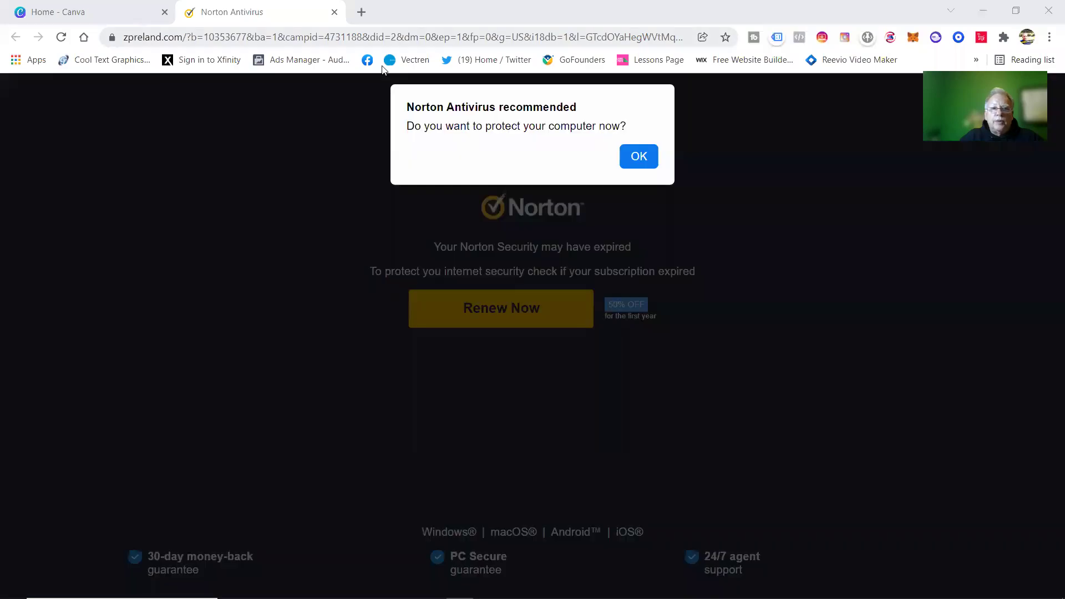
{"action": "left_click", "coordinate": [334, 12]}
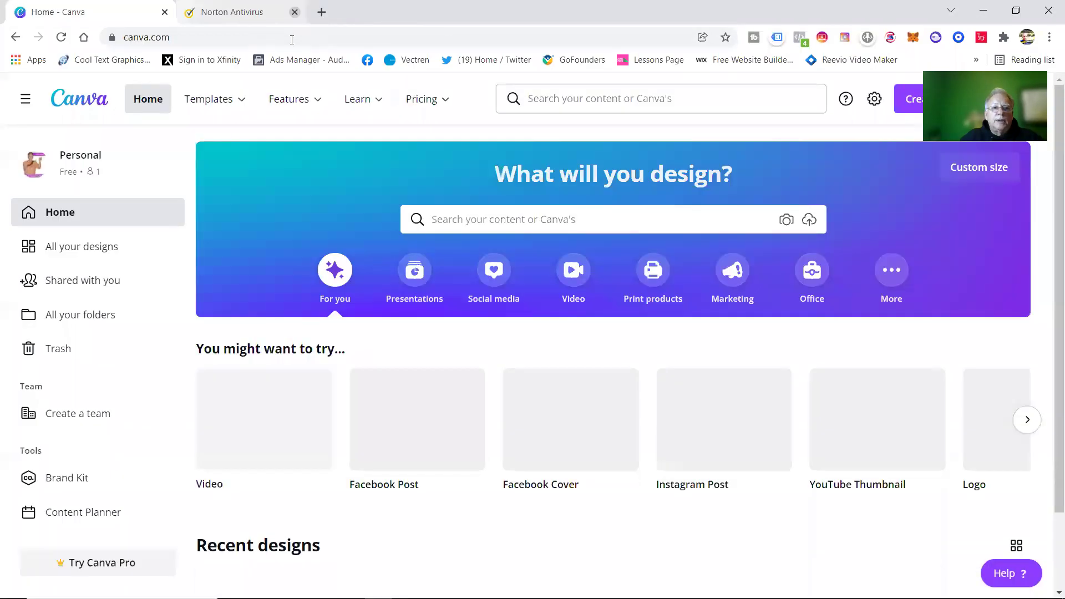
In a new tab, search the web for 'canva' and open the Canva Official Site result.
{"action": "left_click", "coordinate": [190, 12]}
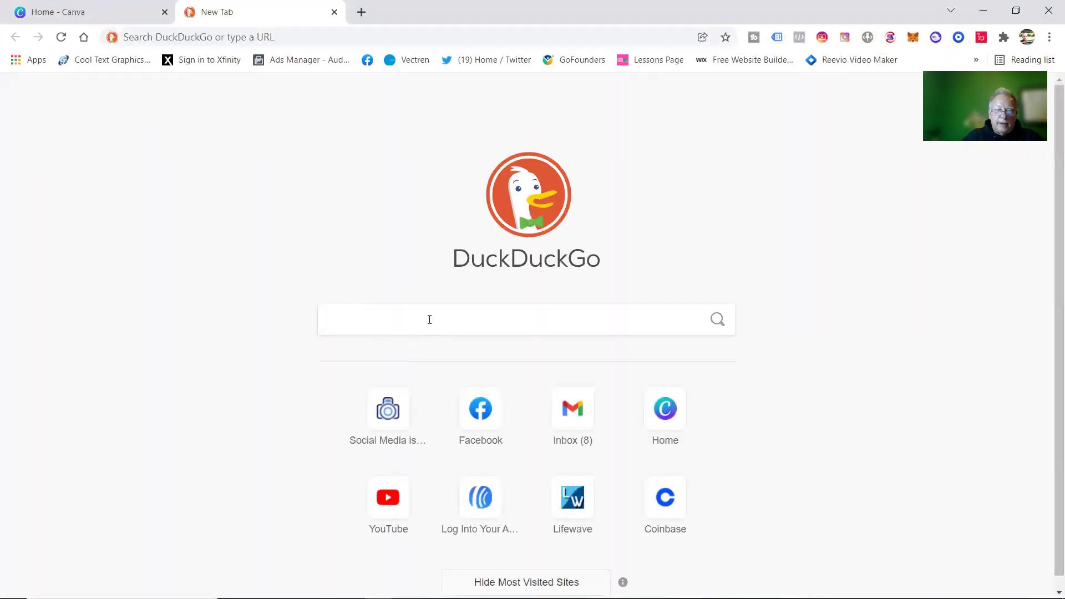
{"action": "type", "text": "ca"}
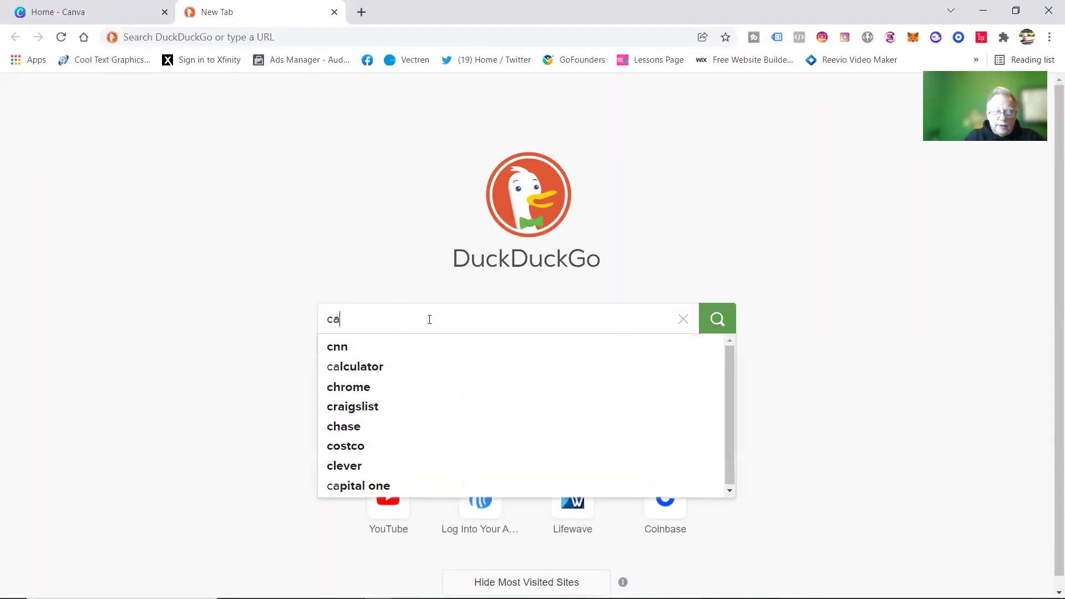
{"action": "type", "text": "nve"}
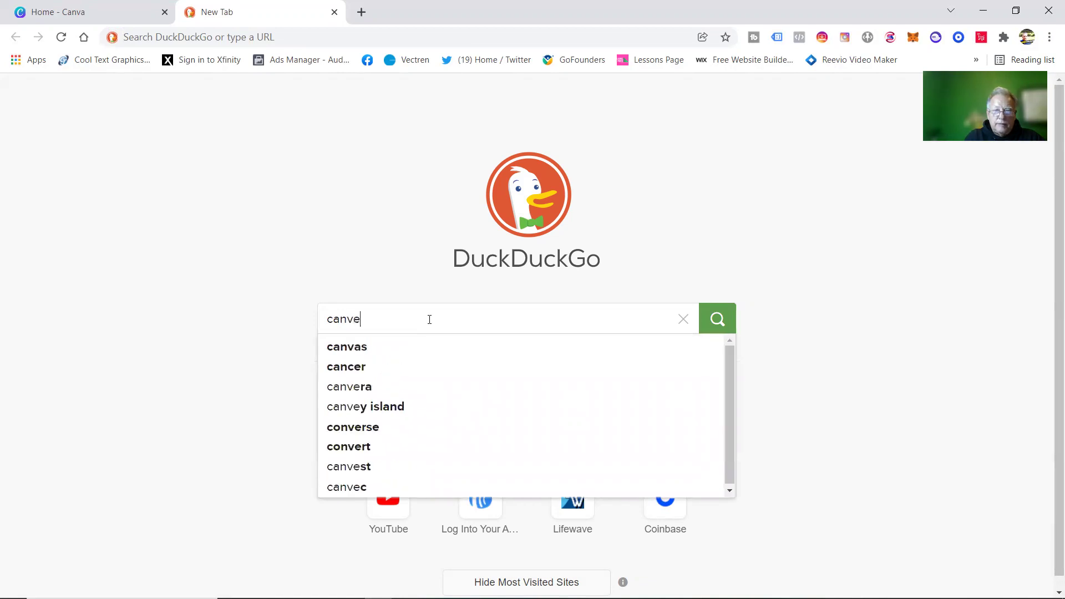
{"action": "key", "text": "BackSpace"}
{"action": "type", "text": "a"}
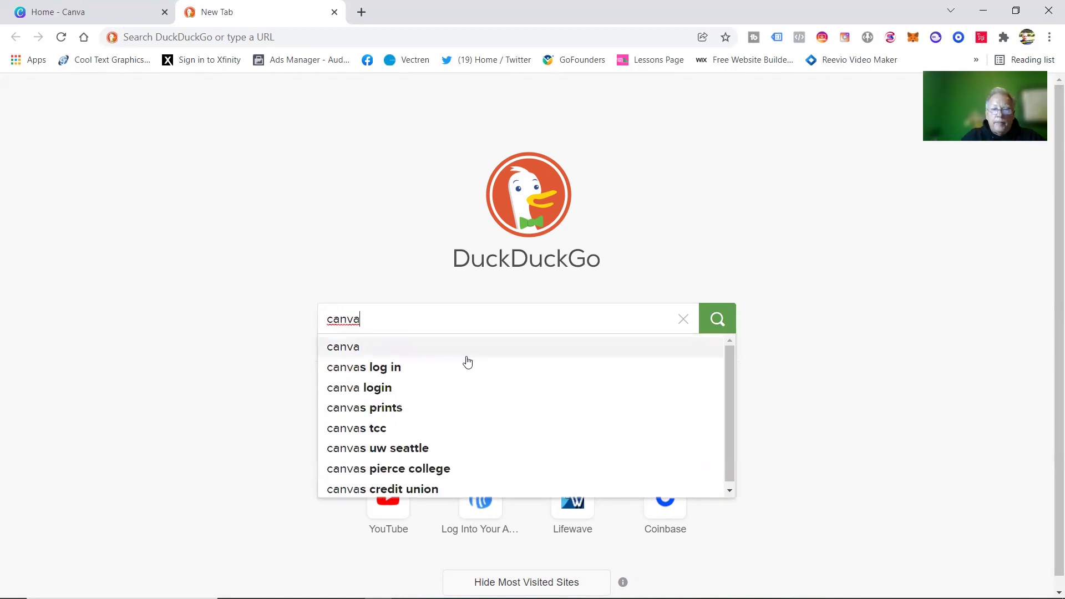
{"action": "key", "text": "Return"}
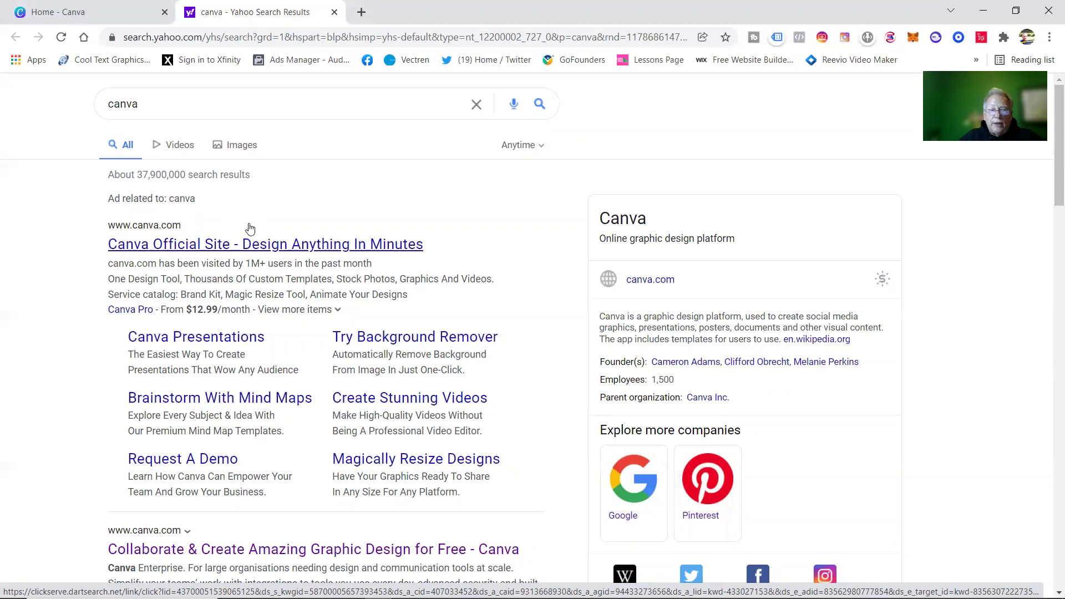
{"action": "left_click", "coordinate": [257, 245]}
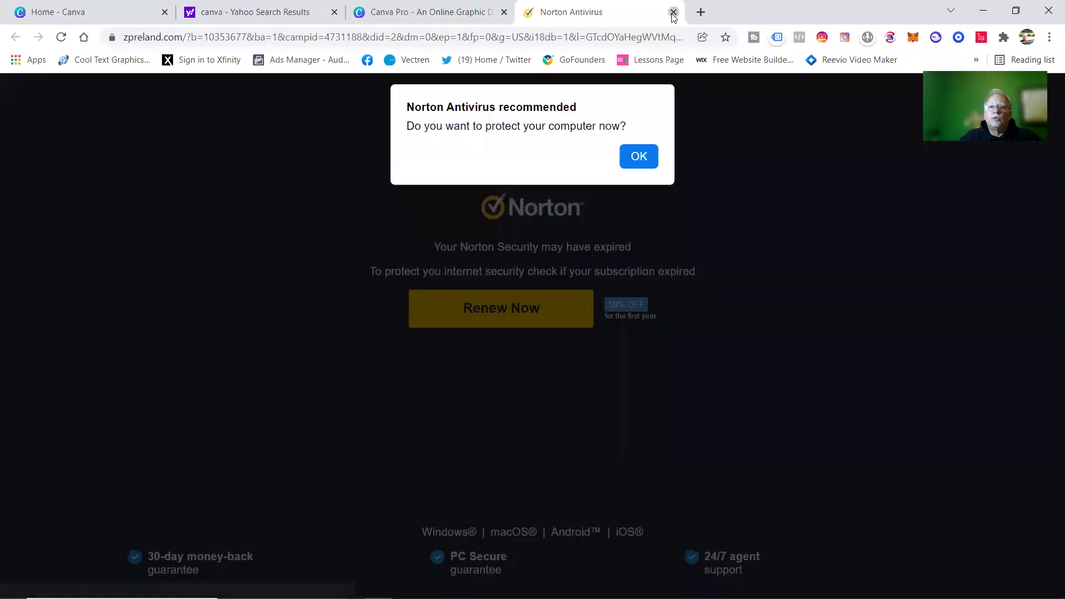
Close the Norton Antivirus tab and log in from the Canva Pro page to the home page.
{"action": "left_click", "coordinate": [673, 12]}
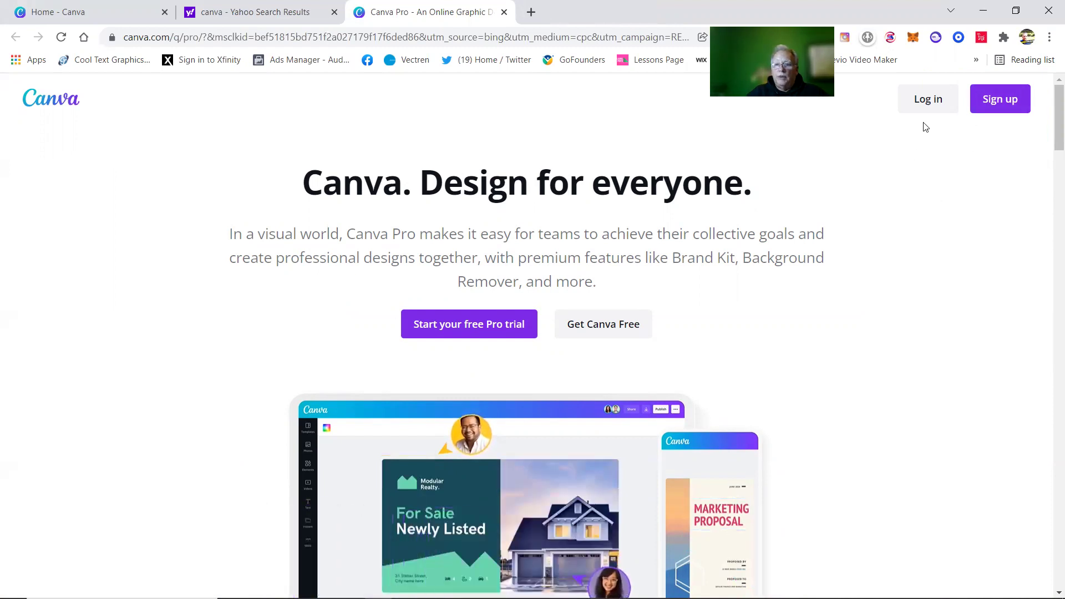
{"action": "left_click", "coordinate": [1002, 105]}
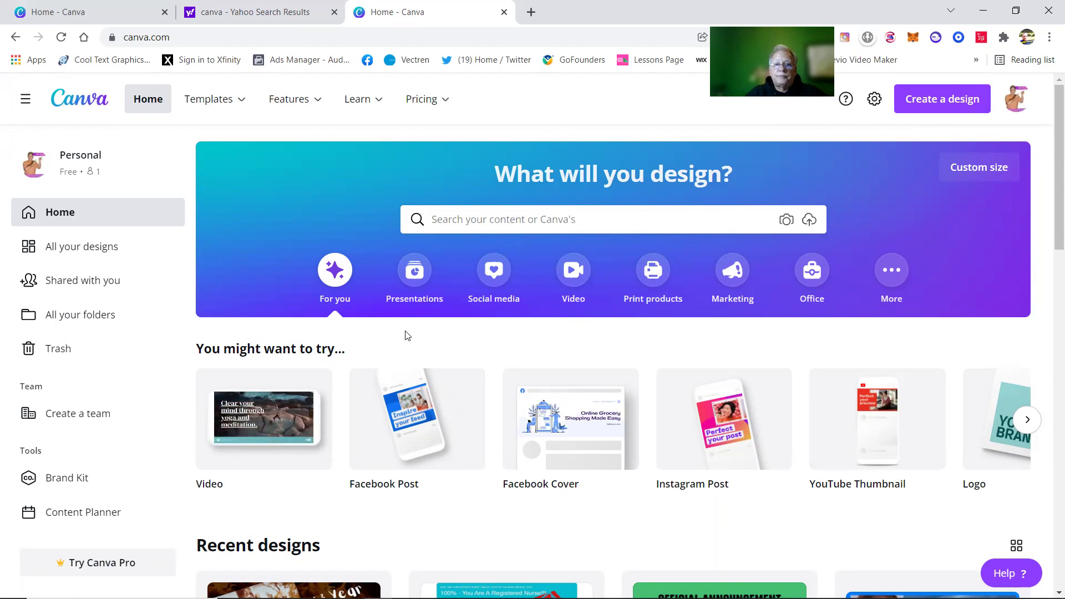
Search Canva for 'facebook post' and create a blank Facebook Post.
{"action": "left_click", "coordinate": [460, 219]}
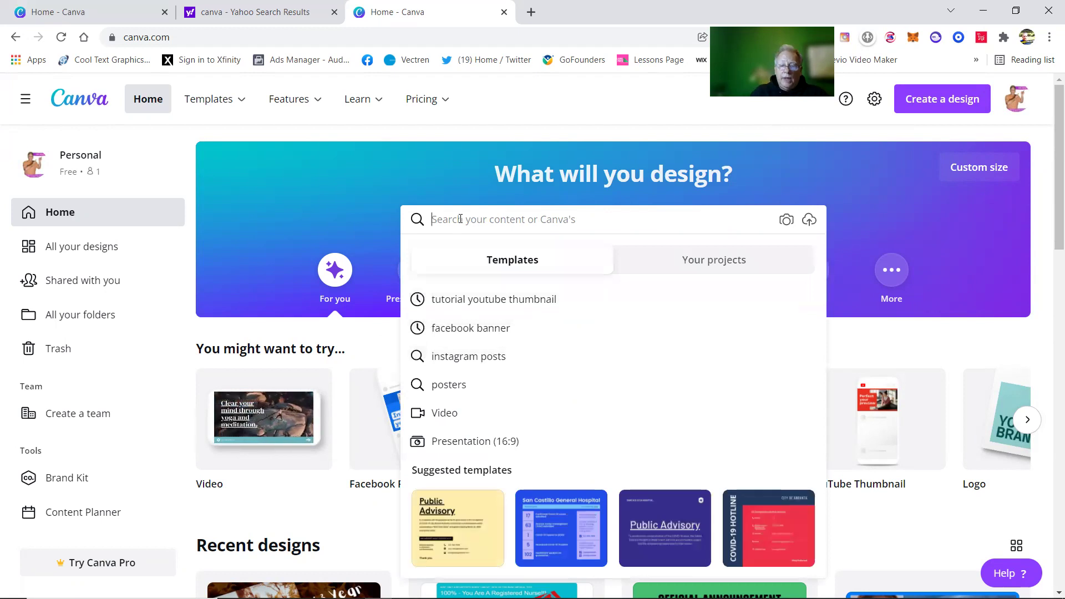
{"action": "type", "text": "face"}
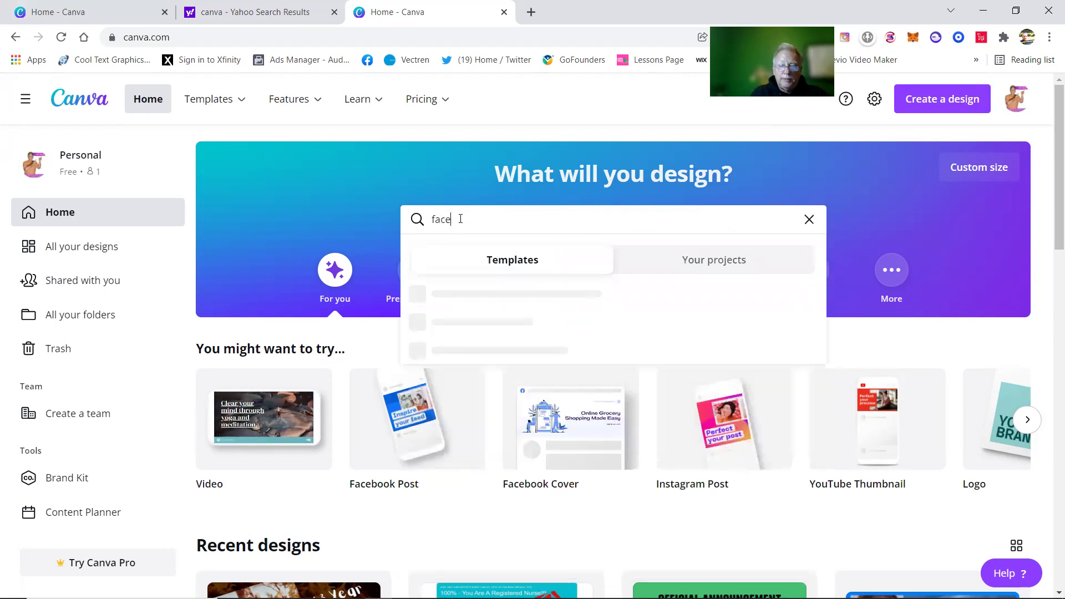
{"action": "type", "text": "book"}
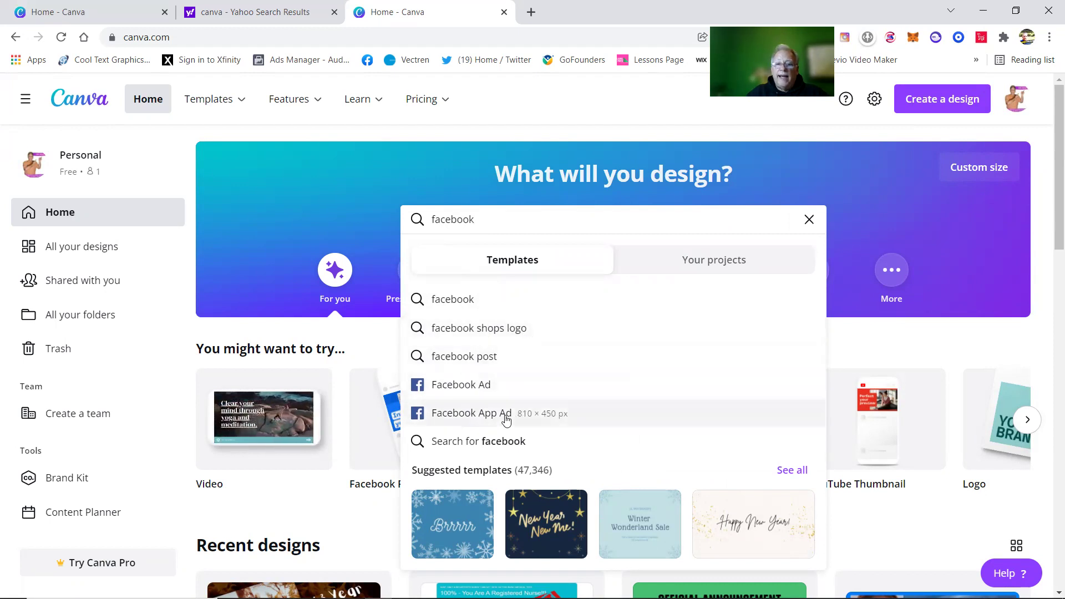
{"action": "left_click", "coordinate": [514, 361]}
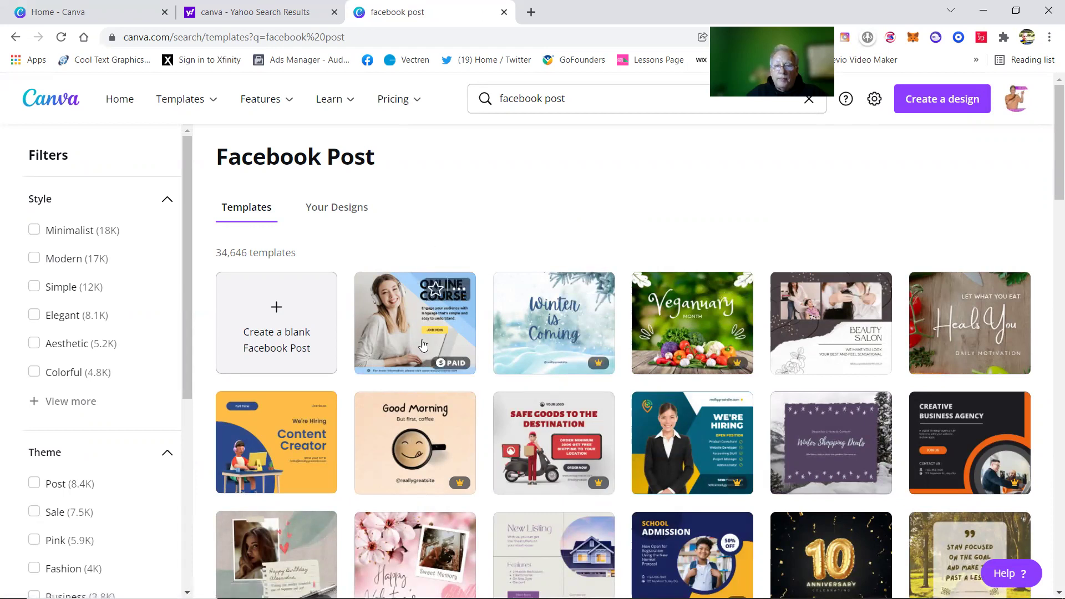
{"action": "mouse_move", "coordinate": [439, 372]}
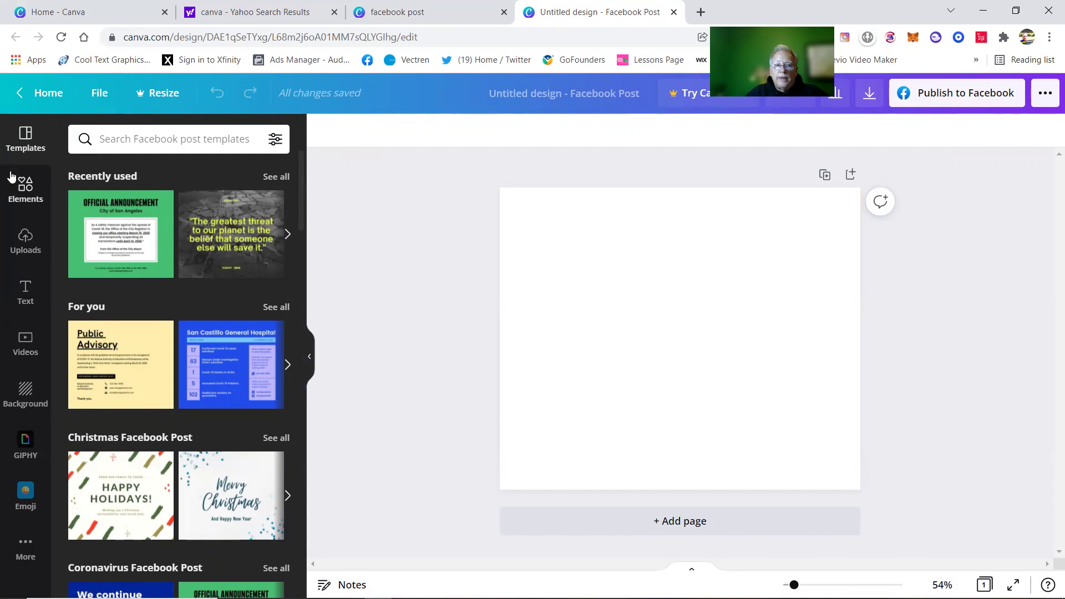
From the Uploads panel, choose Upload media to browse the Downloads folder.
{"action": "left_click", "coordinate": [559, 288]}
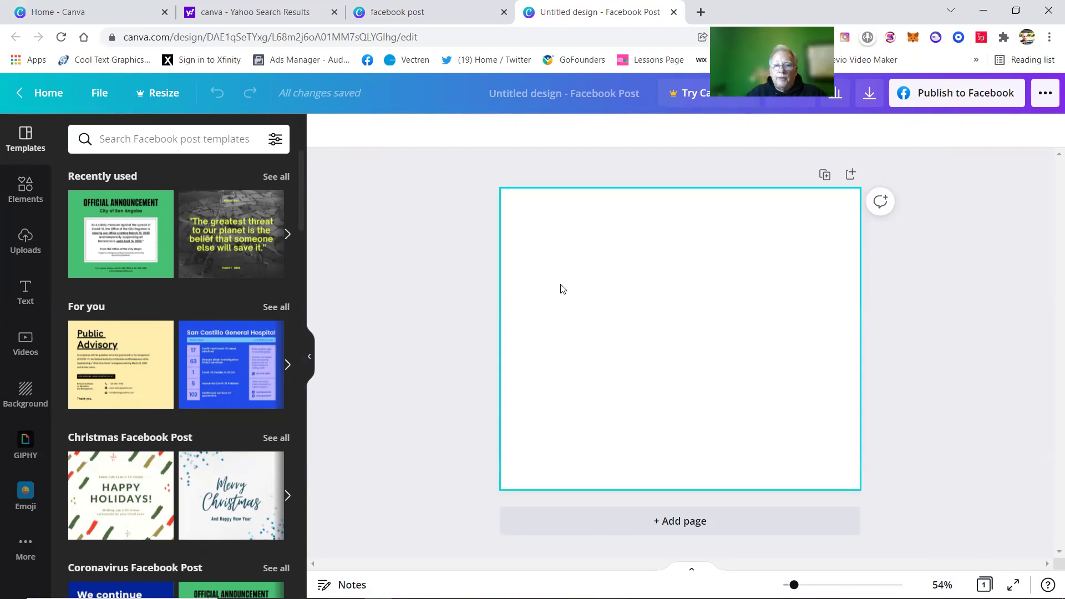
{"action": "left_click", "coordinate": [473, 238]}
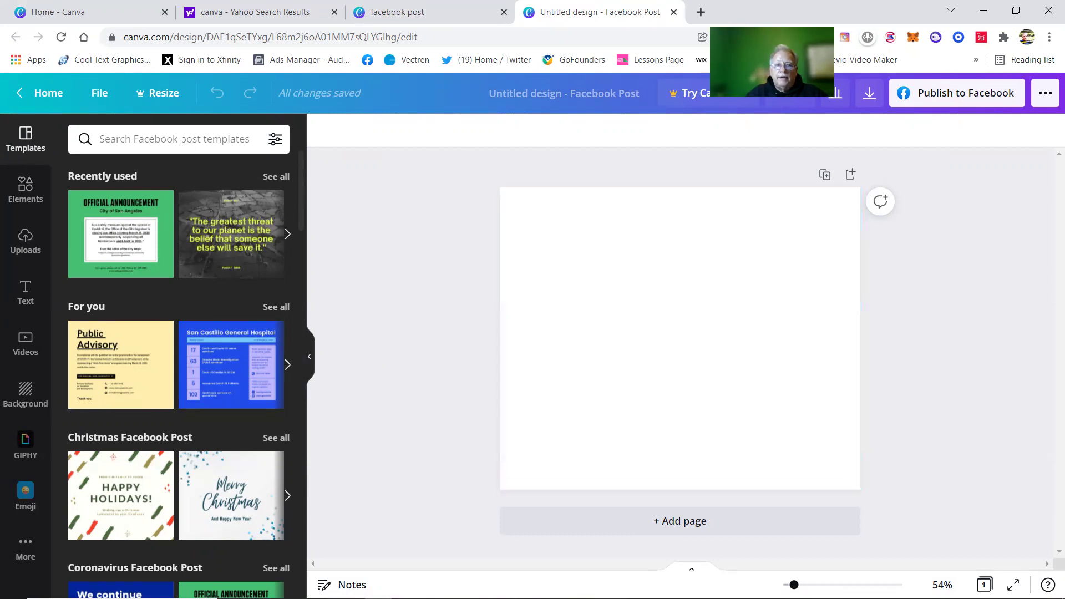
{"action": "left_click", "coordinate": [25, 240]}
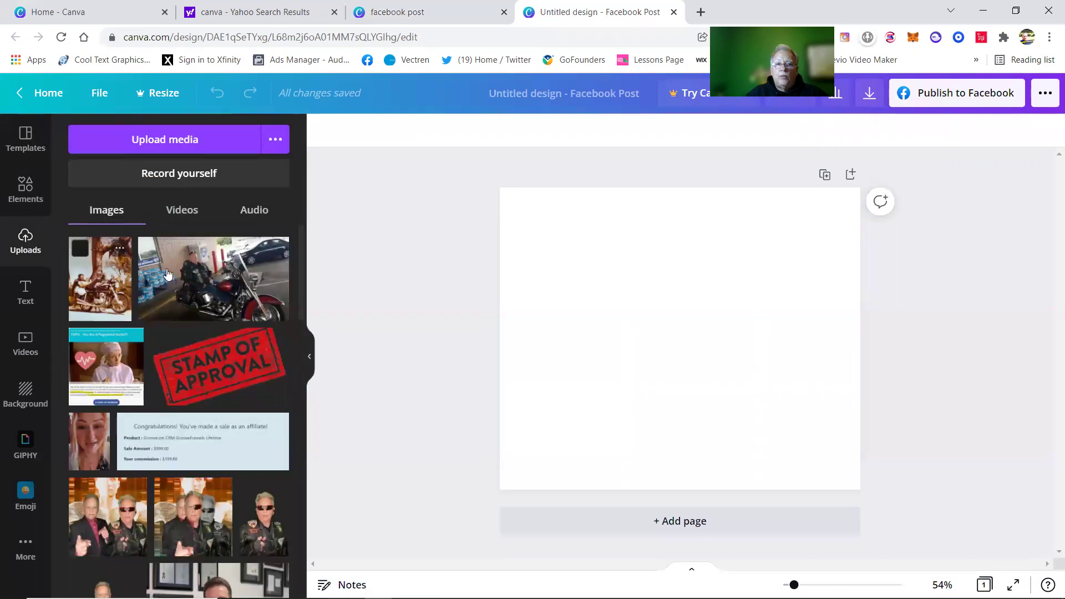
{"action": "left_click", "coordinate": [202, 138]}
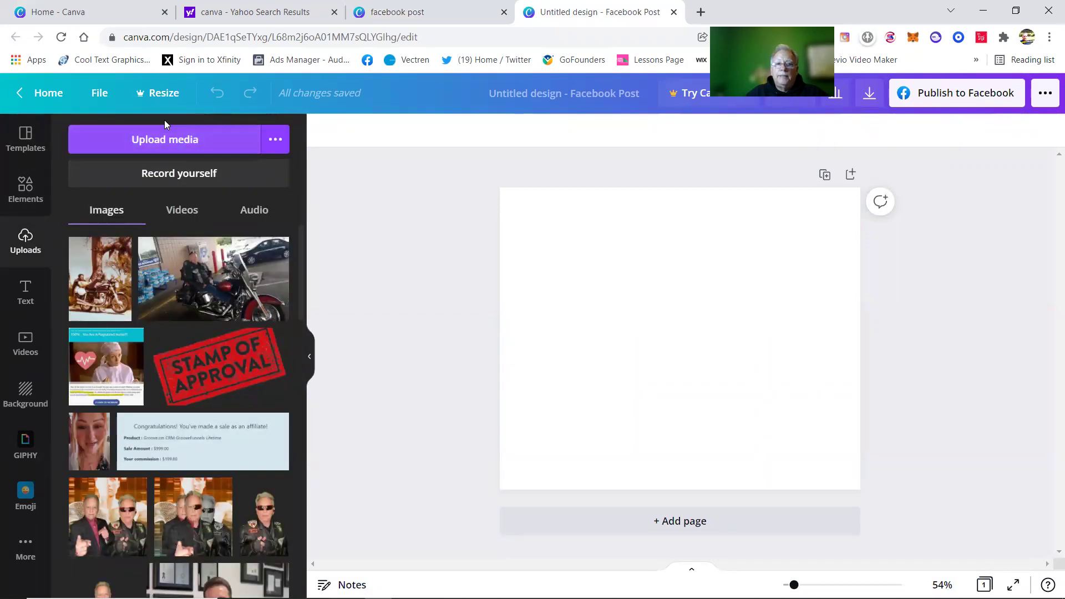
{"action": "left_click", "coordinate": [176, 136]}
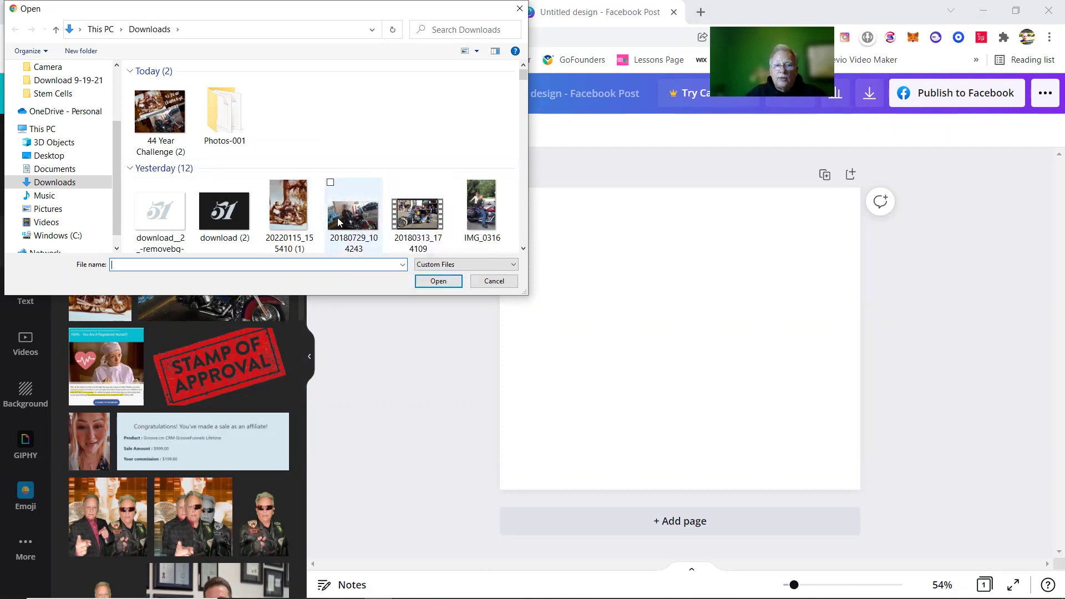
Upload the photos 20220115_155410 (1) and 20180729_104243 from Downloads.
{"action": "left_click", "coordinate": [272, 189]}
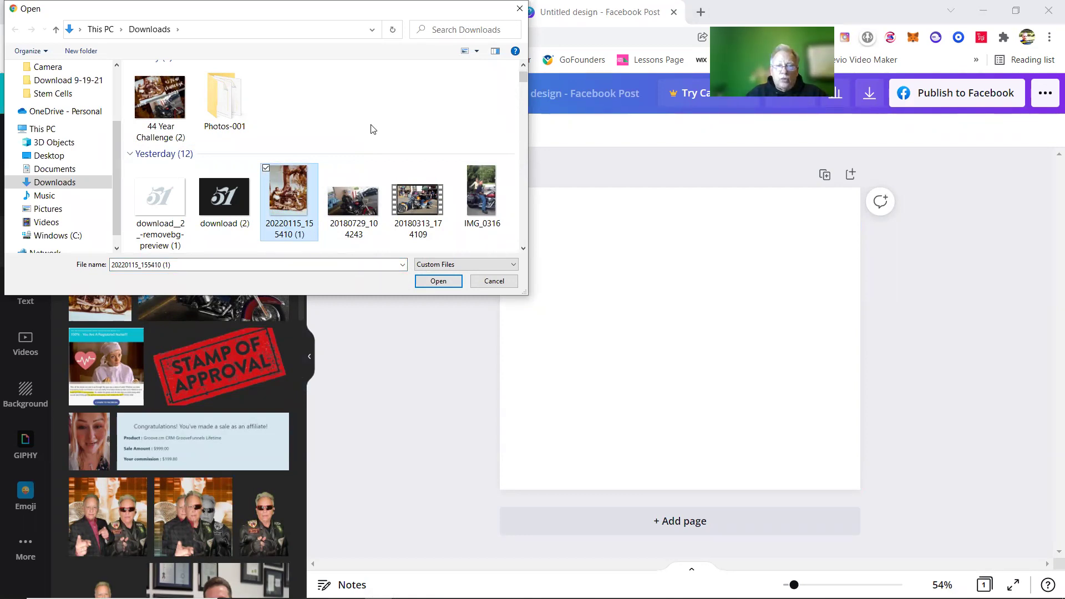
{"action": "left_click", "coordinate": [366, 196], "text": "ctrl"}
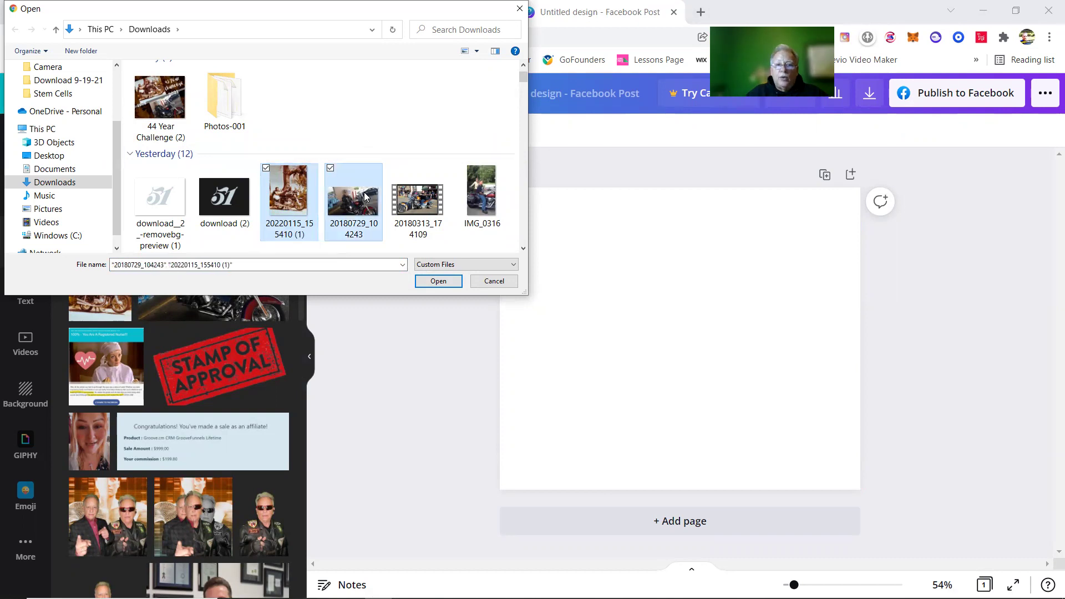
{"action": "left_click", "coordinate": [431, 281]}
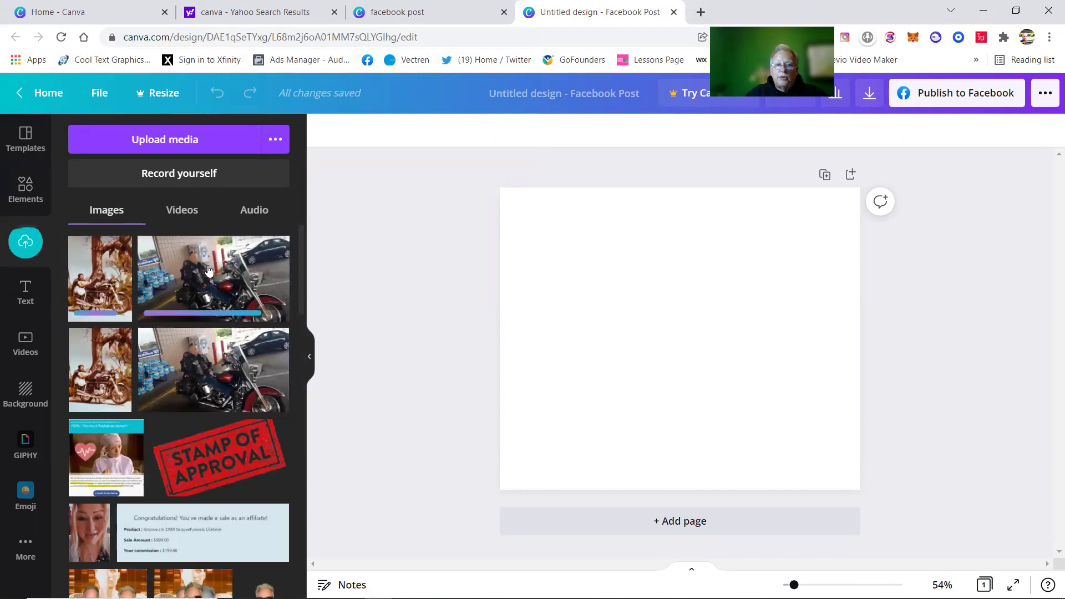
Place the vintage and modern motorcycle photos on the page, shrunk and side by side.
{"action": "left_click", "coordinate": [99, 284]}
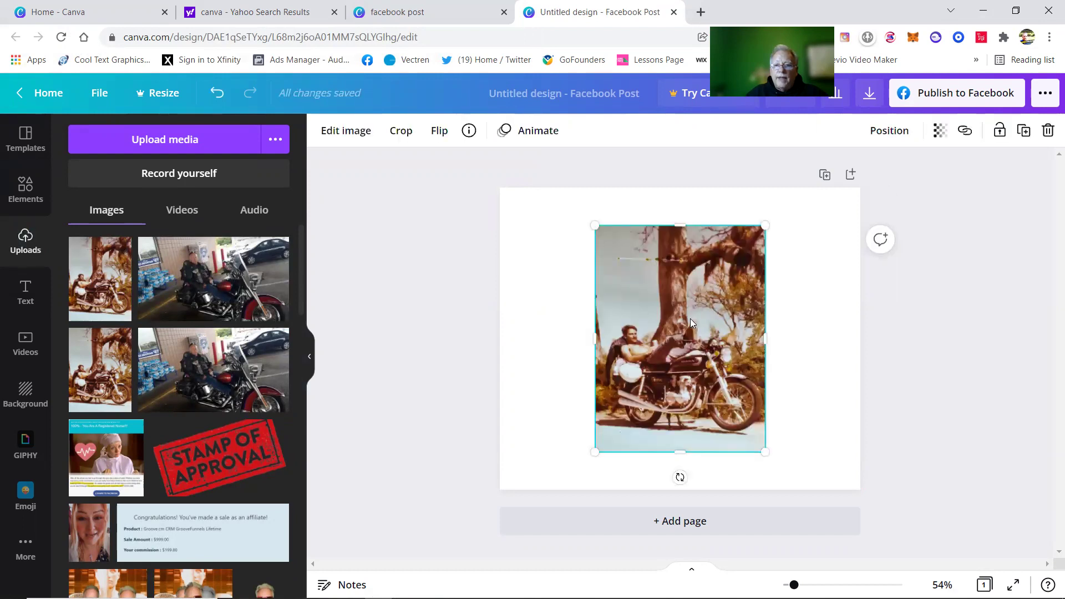
{"action": "left_click_drag", "start_coordinate": [690, 318], "coordinate": [605, 289]}
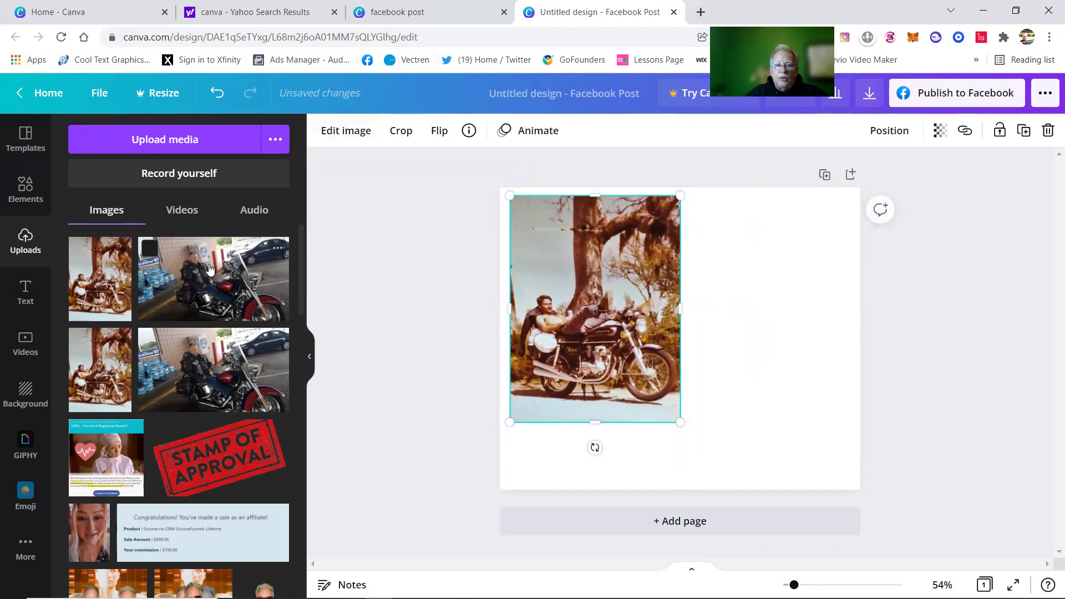
{"action": "left_click", "coordinate": [161, 321]}
{"action": "left_click_drag", "start_coordinate": [636, 323], "coordinate": [664, 392]}
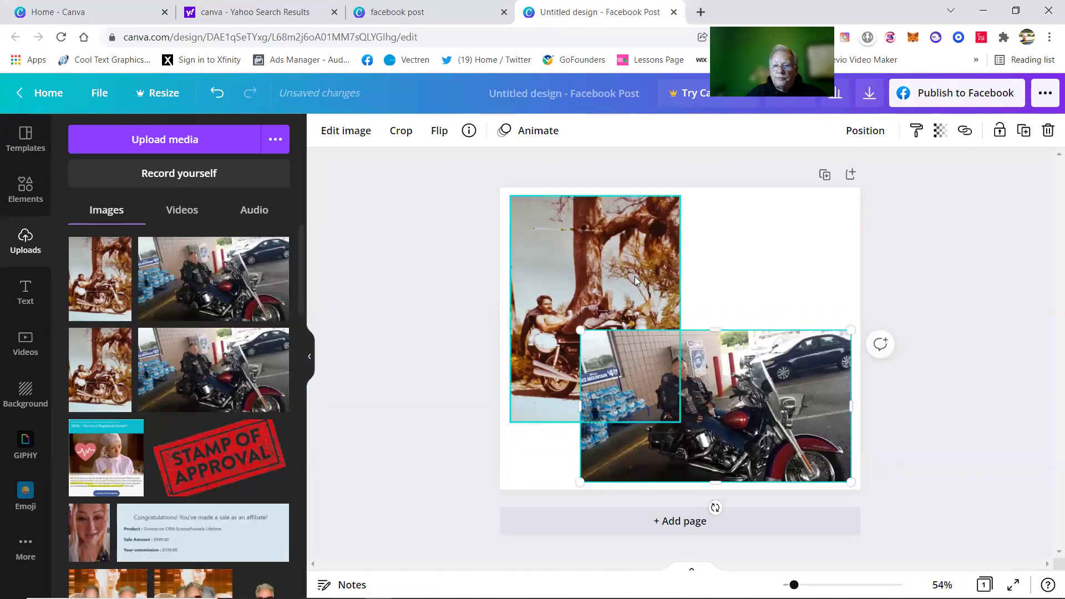
{"action": "left_click_drag", "start_coordinate": [620, 250], "coordinate": [589, 295]}
{"action": "left_click", "coordinate": [720, 353]}
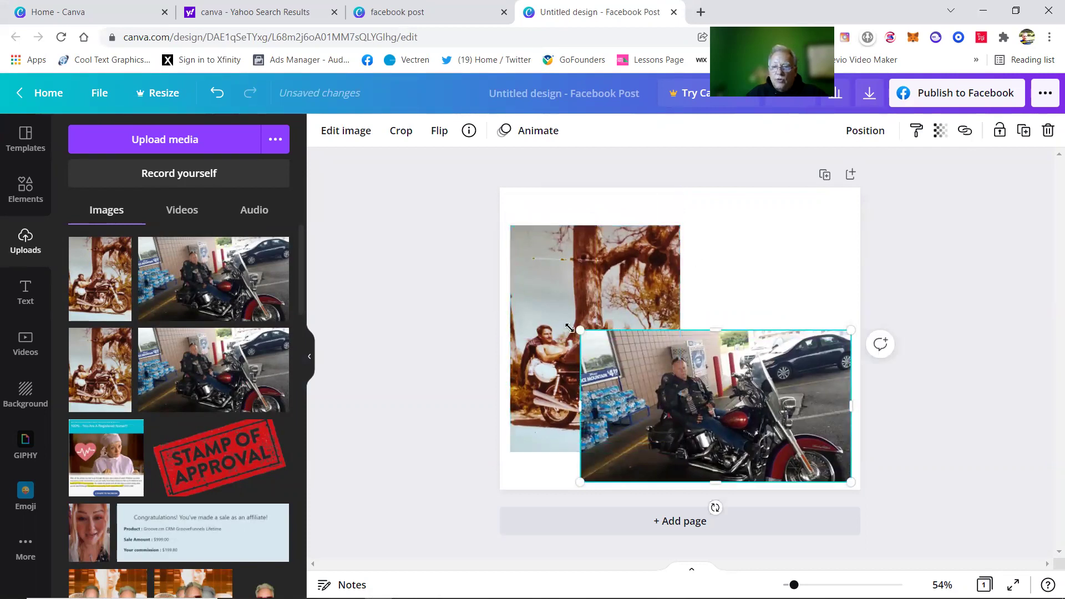
{"action": "left_click_drag", "start_coordinate": [581, 332], "coordinate": [687, 390]}
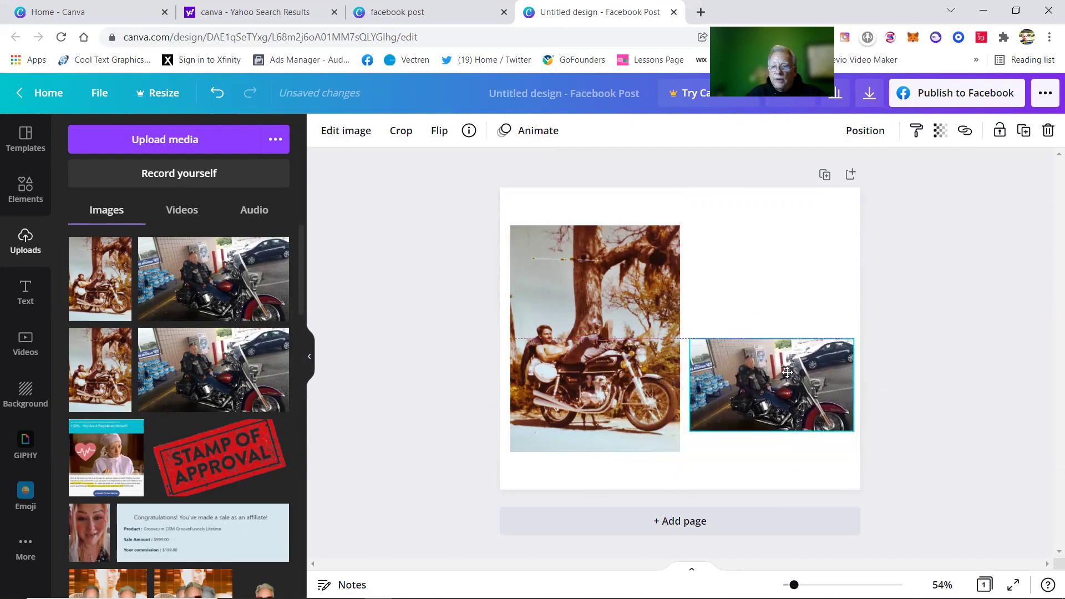
{"action": "left_click_drag", "start_coordinate": [787, 372], "coordinate": [785, 322]}
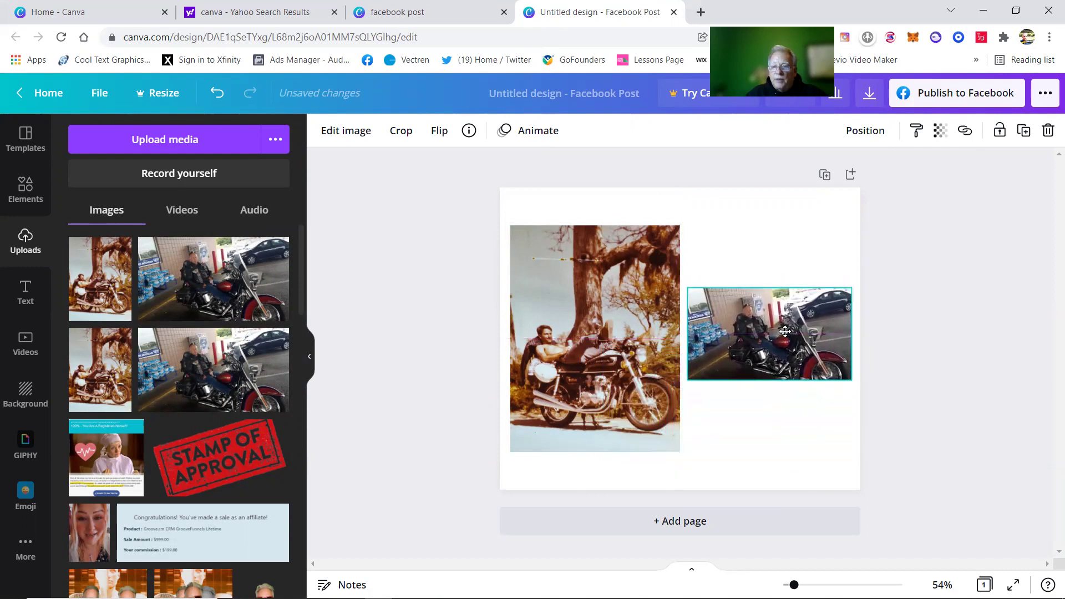
{"action": "left_click", "coordinate": [587, 270]}
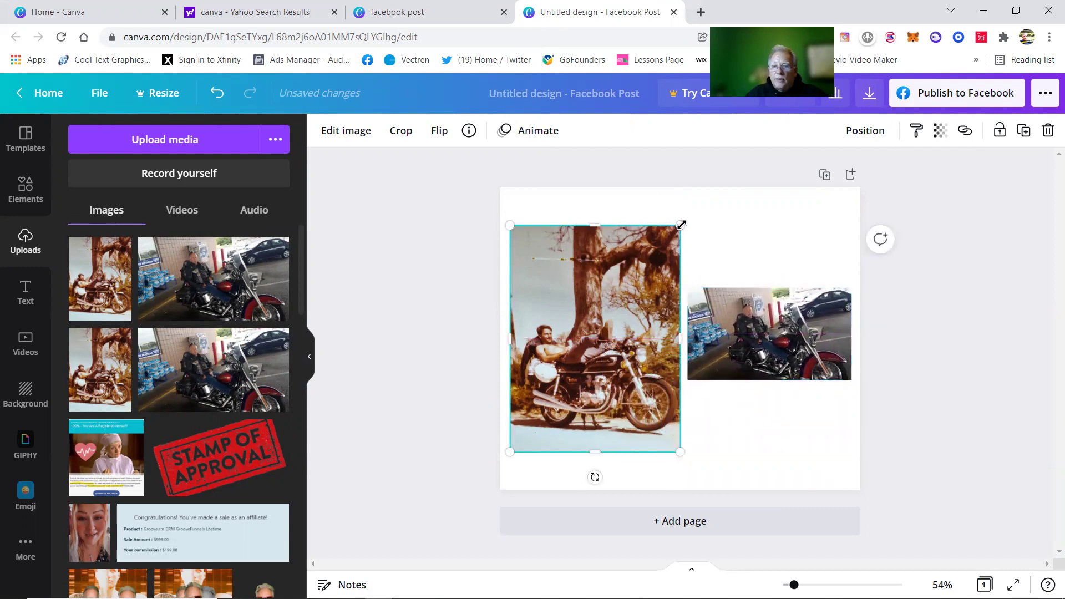
{"action": "left_click_drag", "start_coordinate": [681, 225], "coordinate": [608, 326]}
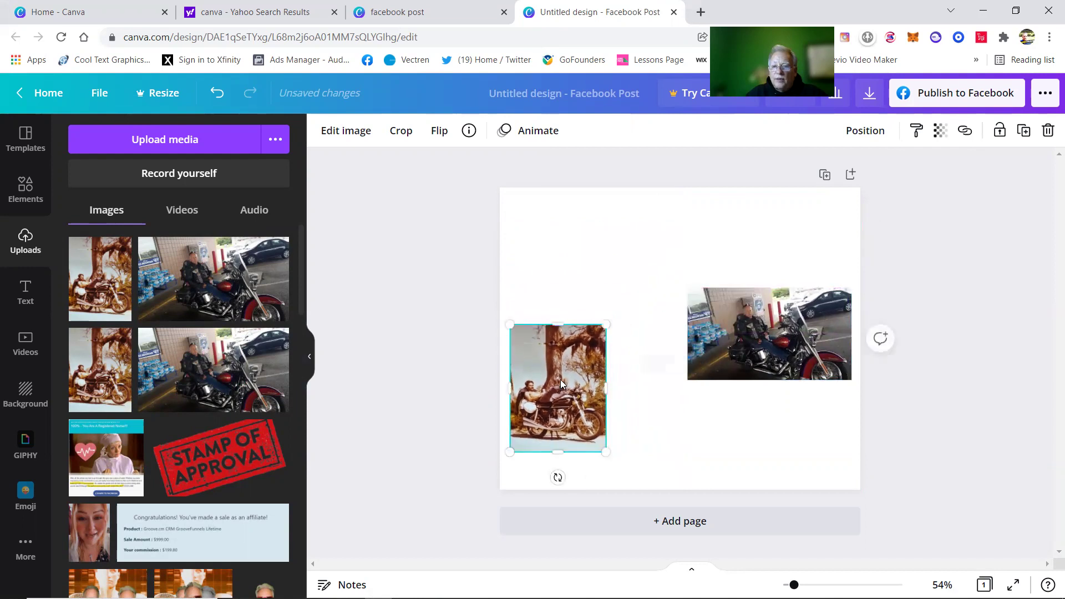
{"action": "left_click_drag", "start_coordinate": [561, 382], "coordinate": [610, 325]}
{"action": "left_click_drag", "start_coordinate": [745, 324], "coordinate": [730, 329]}
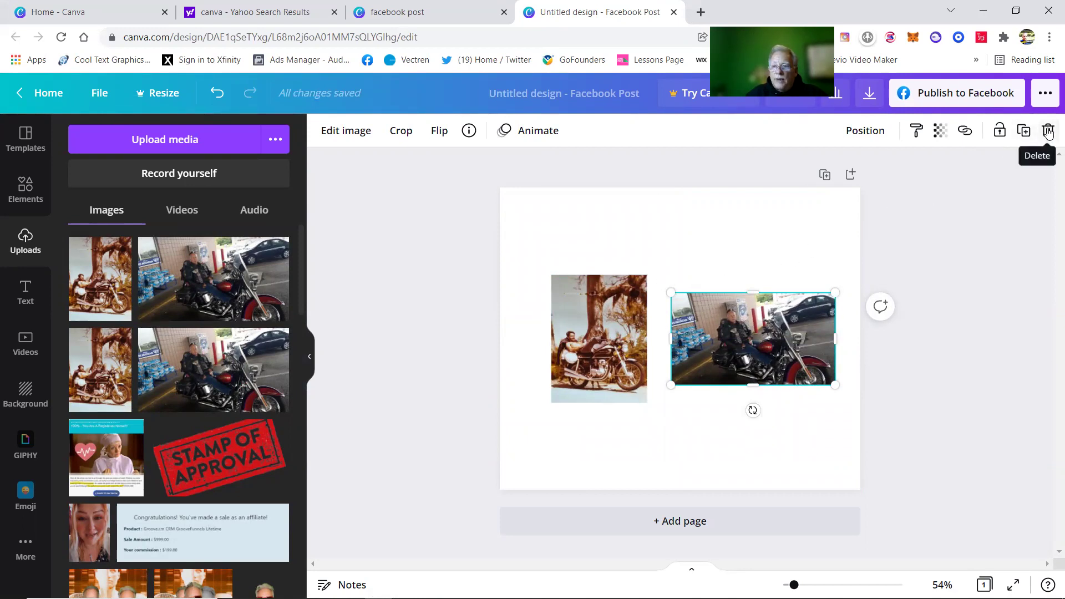
Delete the modern photo and add a second copy of the vintage photo on the right.
{"action": "left_click", "coordinate": [1048, 132]}
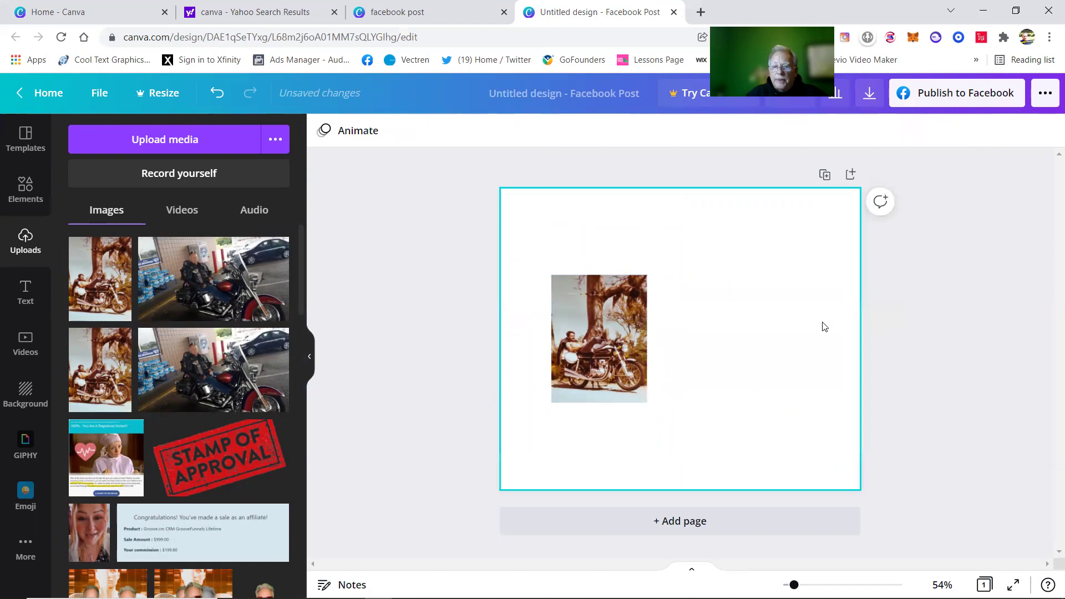
{"action": "left_click", "coordinate": [106, 292]}
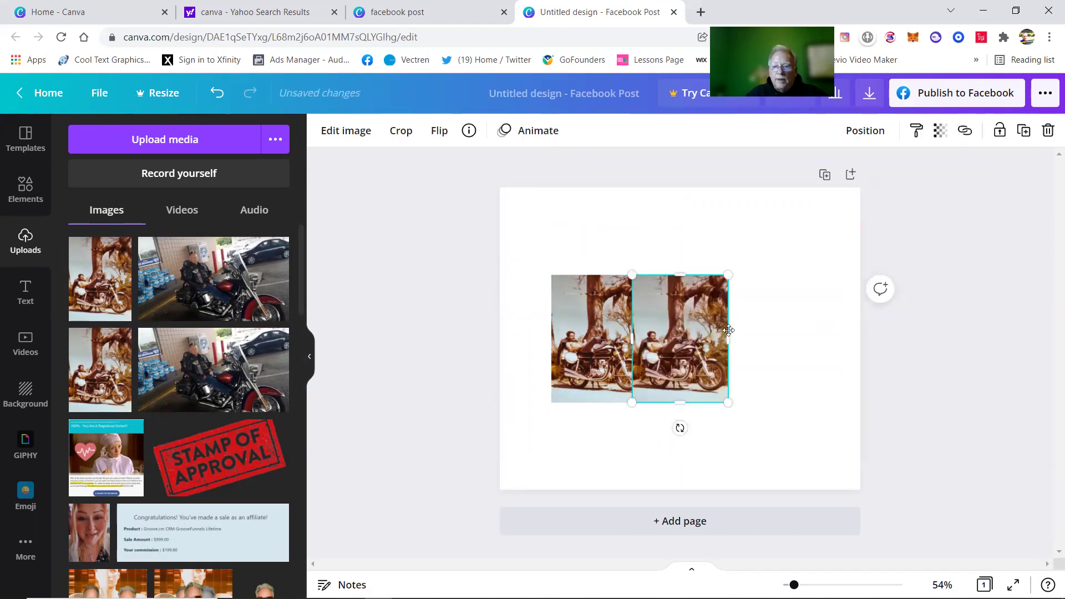
{"action": "left_click_drag", "start_coordinate": [685, 328], "coordinate": [794, 332]}
Enlarge the left vintage photo to nearly full page height and fine-tune its width and position.
{"action": "left_click", "coordinate": [593, 352]}
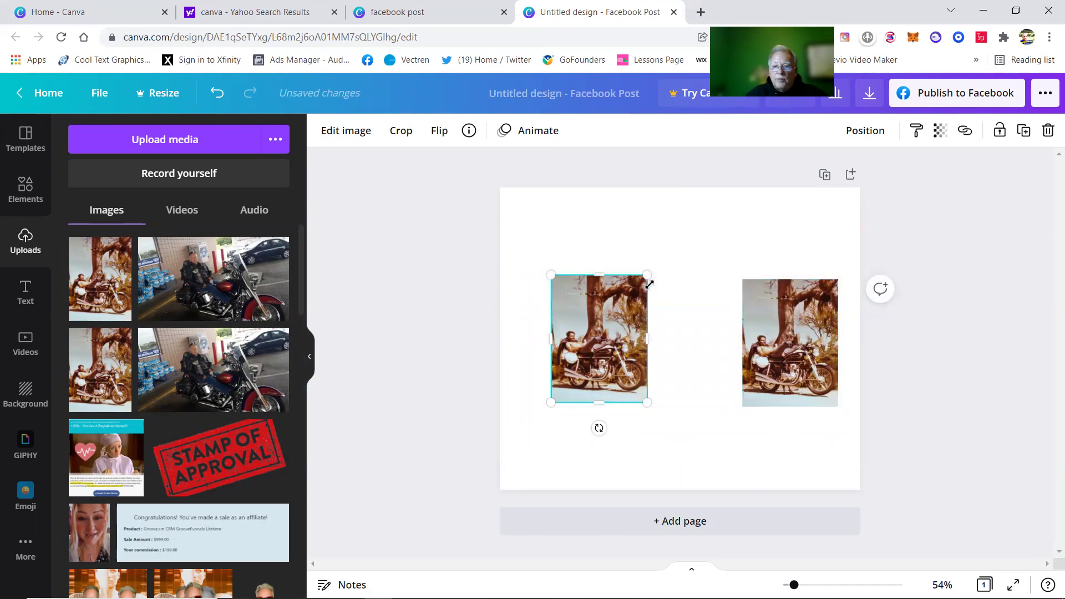
{"action": "left_click_drag", "start_coordinate": [645, 279], "coordinate": [695, 210]}
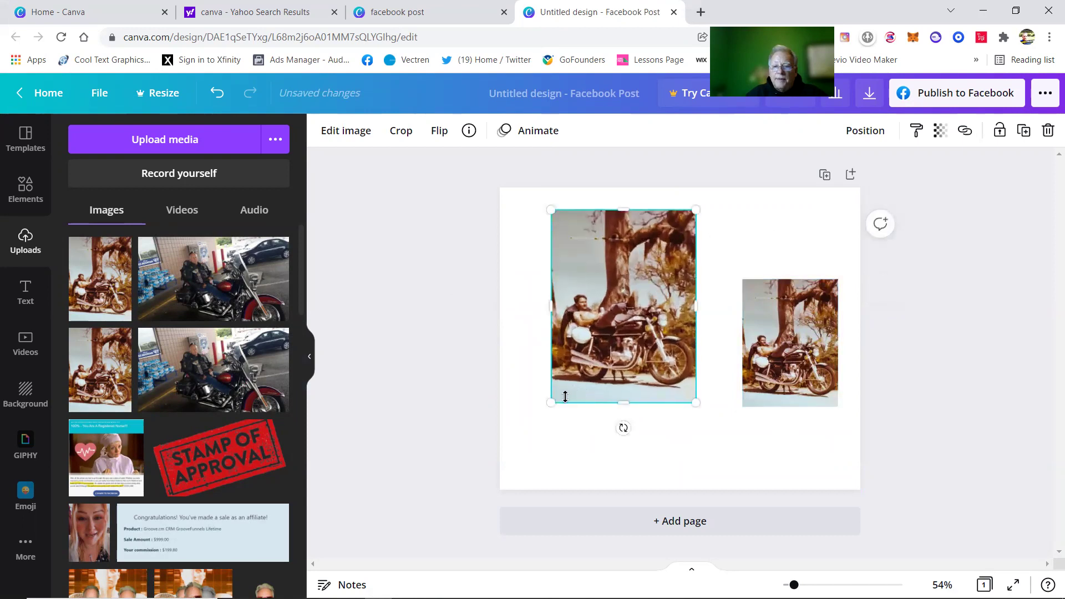
{"action": "left_click_drag", "start_coordinate": [552, 405], "coordinate": [526, 452]}
{"action": "left_click_drag", "start_coordinate": [572, 386], "coordinate": [573, 395]}
{"action": "left_click", "coordinate": [772, 332]}
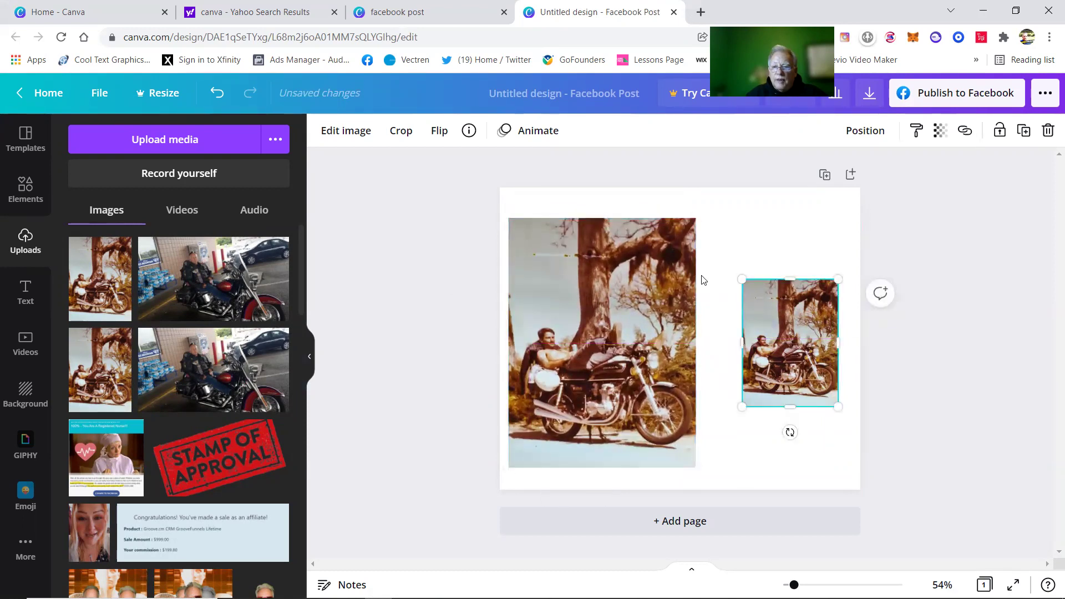
{"action": "left_click", "coordinate": [689, 327]}
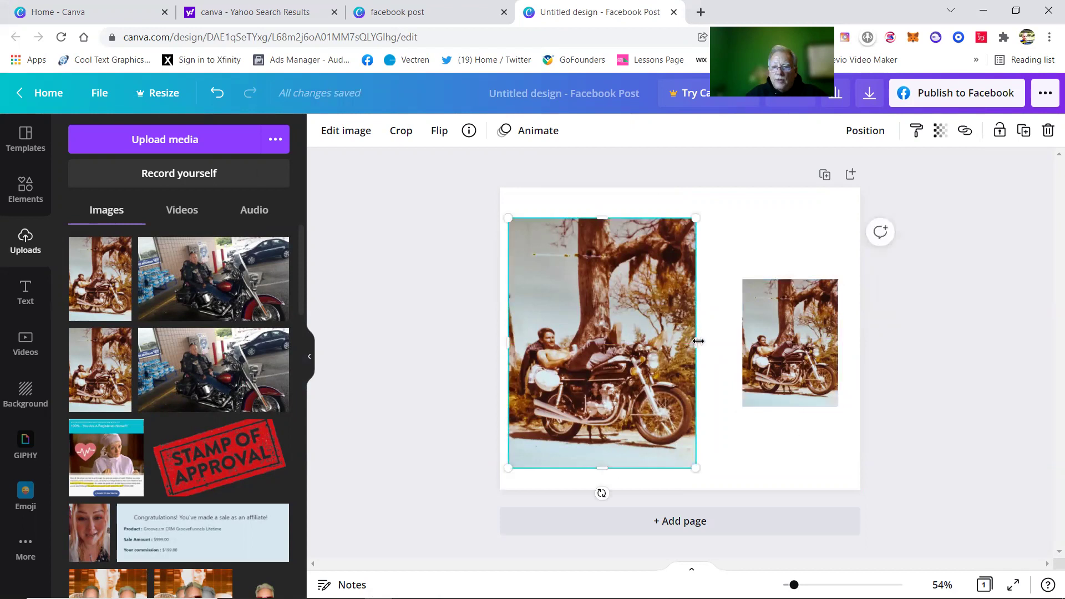
{"action": "mouse_move", "coordinate": [698, 345]}
{"action": "left_mouse_down"}
{"action": "mouse_move", "coordinate": [551, 350]}
{"action": "mouse_move", "coordinate": [696, 350]}
{"action": "left_mouse_up"}
{"action": "left_click_drag", "start_coordinate": [508, 345], "coordinate": [515, 343]}
{"action": "left_click_drag", "start_coordinate": [636, 341], "coordinate": [627, 341]}
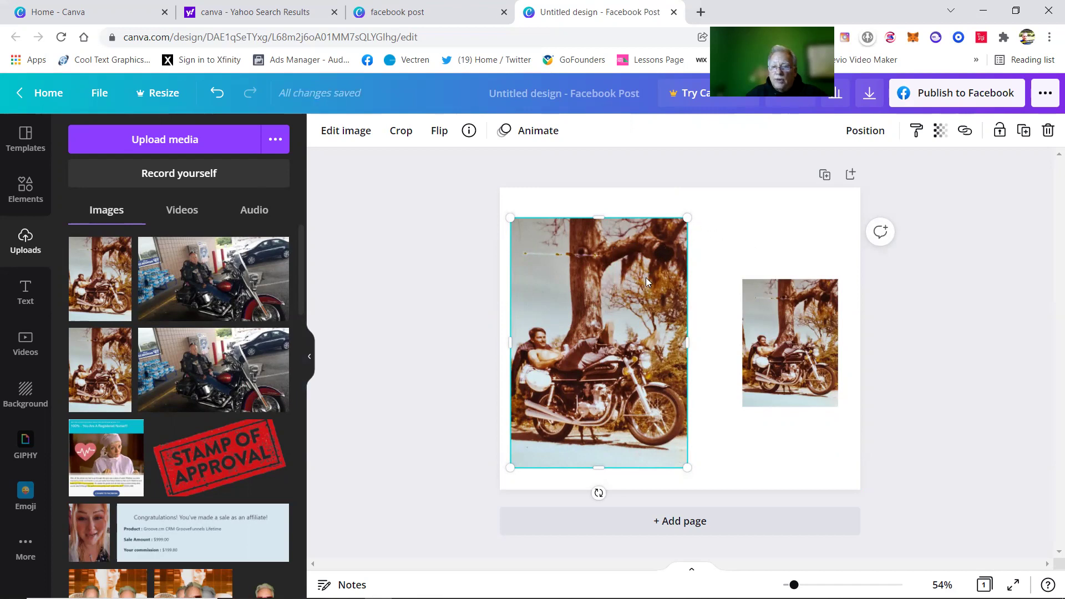
{"action": "mouse_move", "coordinate": [646, 281]}
{"action": "left_mouse_down"}
{"action": "mouse_move", "coordinate": [606, 291]}
{"action": "mouse_move", "coordinate": [662, 290]}
{"action": "mouse_move", "coordinate": [644, 279]}
{"action": "mouse_move", "coordinate": [662, 276]}
{"action": "left_mouse_up"}
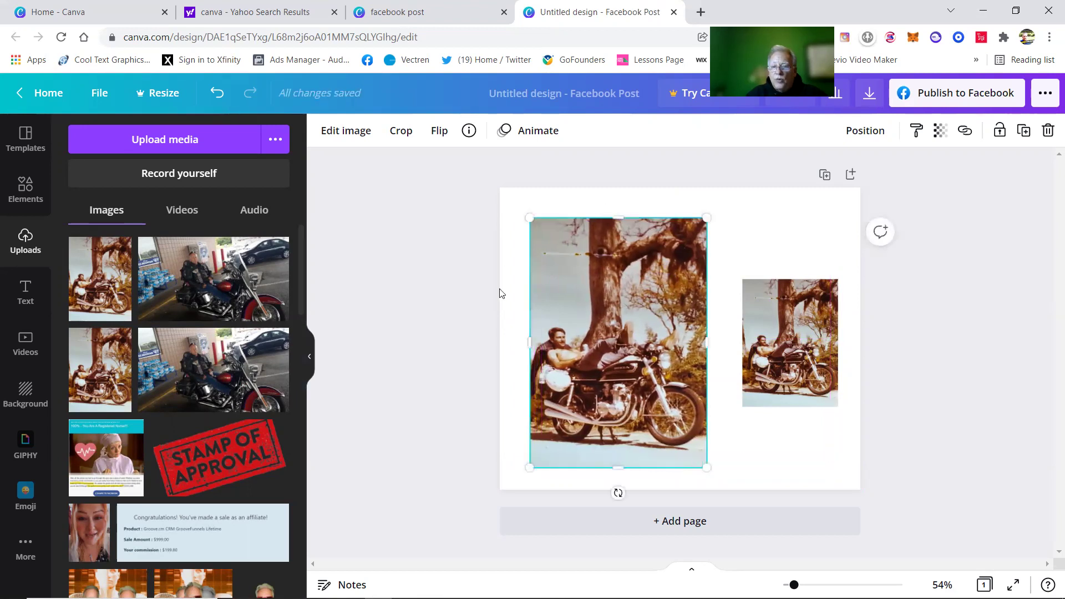
Nudge the large photo left and enlarge the right copy to match its height.
{"action": "left_click", "coordinate": [515, 385]}
{"action": "left_click_drag", "start_coordinate": [640, 325], "coordinate": [627, 324]}
{"action": "left_click", "coordinate": [780, 317]}
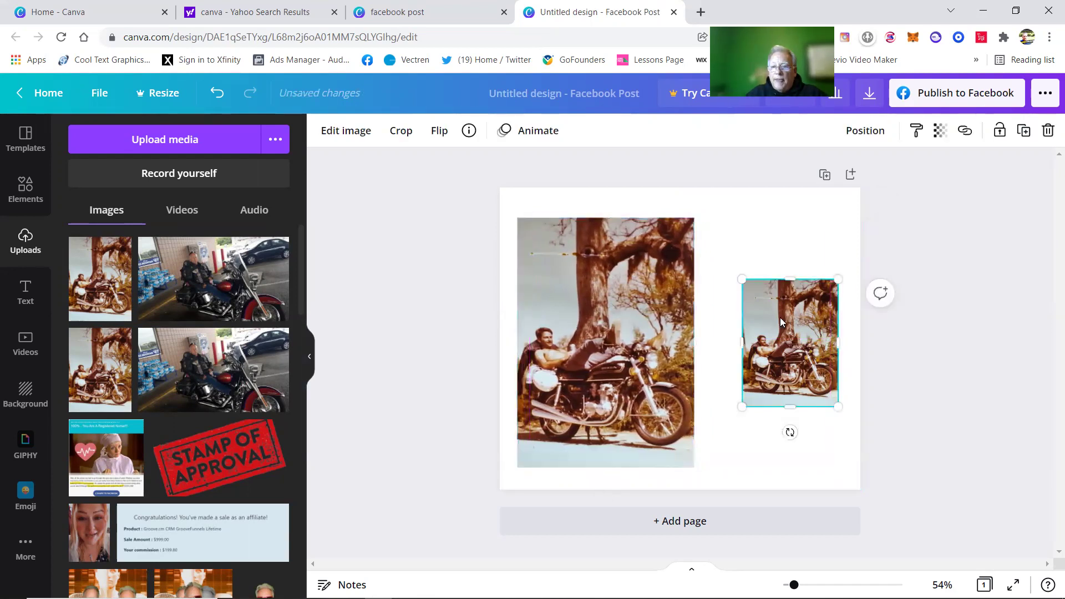
{"action": "left_click_drag", "start_coordinate": [744, 280], "coordinate": [697, 218]}
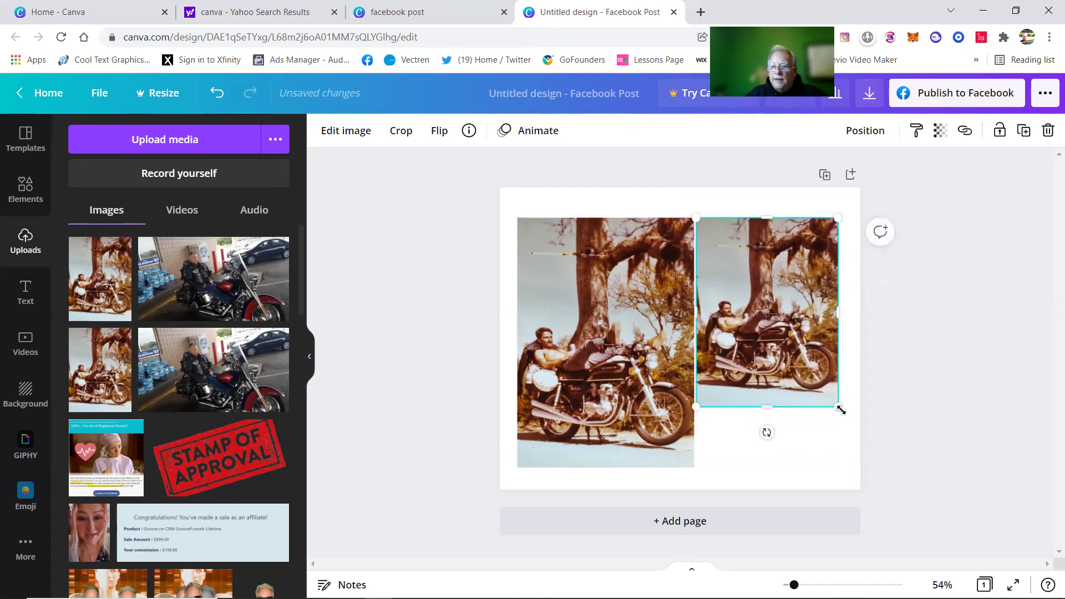
{"action": "left_click_drag", "start_coordinate": [838, 397], "coordinate": [858, 485]}
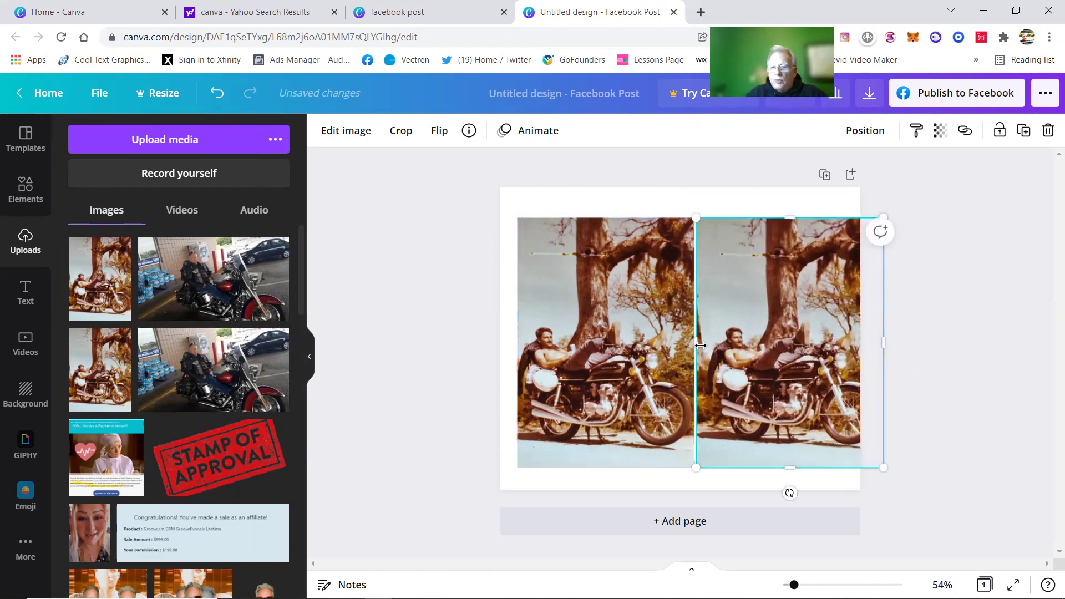
Trim the right photo's sides and snap both photos flush to the page's left and right edges.
{"action": "left_click_drag", "start_coordinate": [699, 345], "coordinate": [709, 347]}
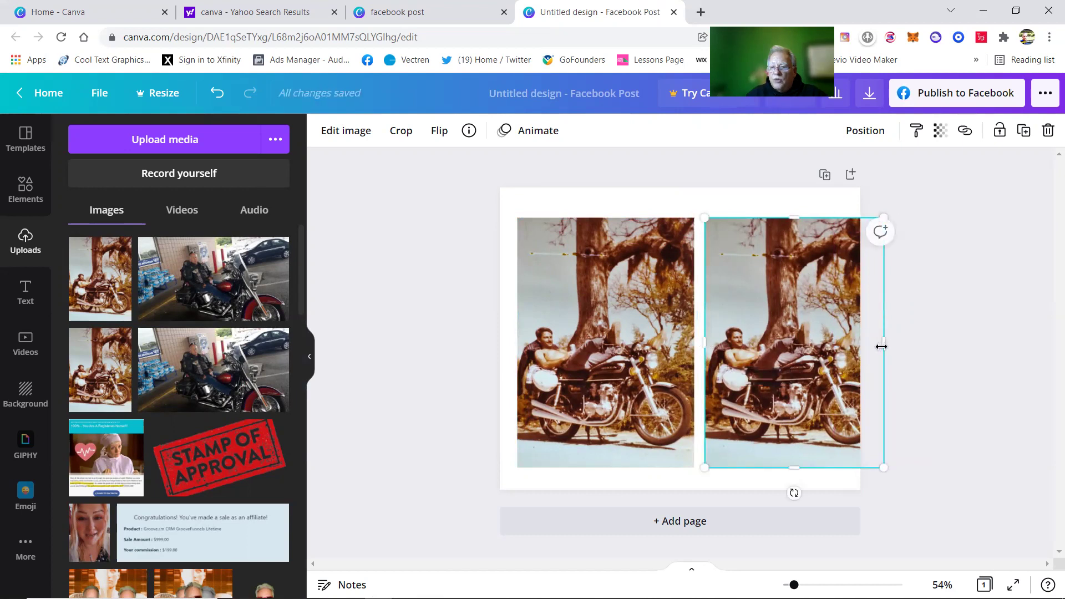
{"action": "left_click_drag", "start_coordinate": [882, 346], "coordinate": [861, 349]}
{"action": "left_click", "coordinate": [618, 338]}
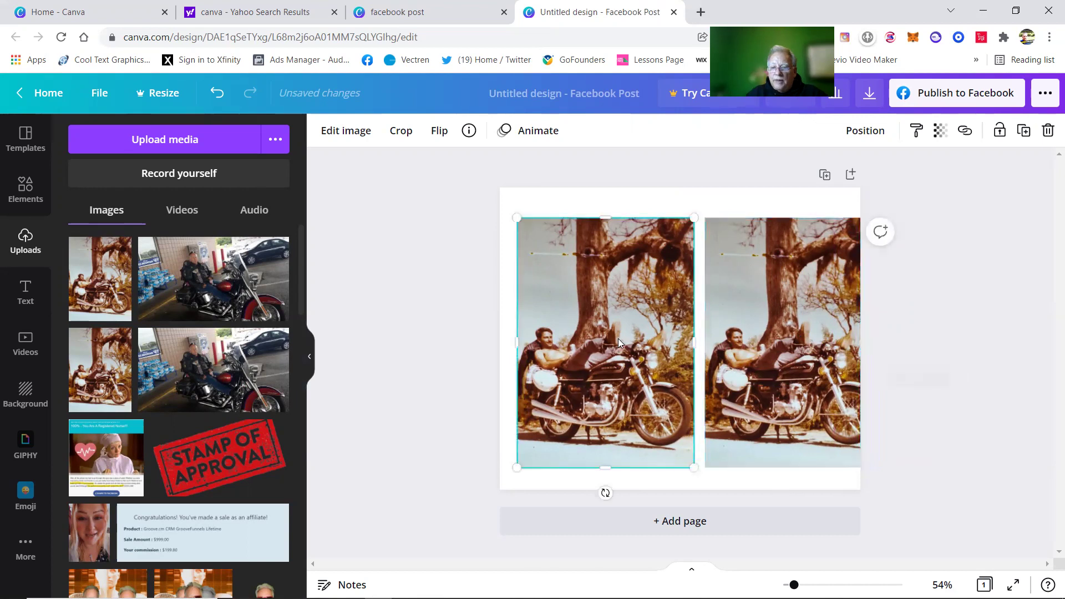
{"action": "left_click_drag", "start_coordinate": [618, 338], "coordinate": [604, 339]}
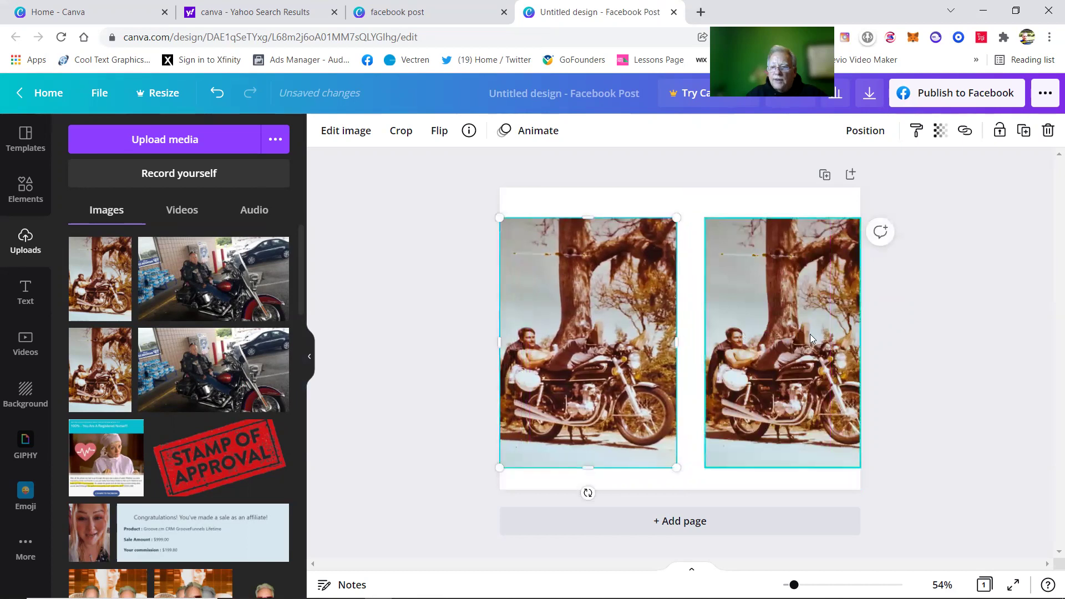
{"action": "left_click", "coordinate": [859, 339]}
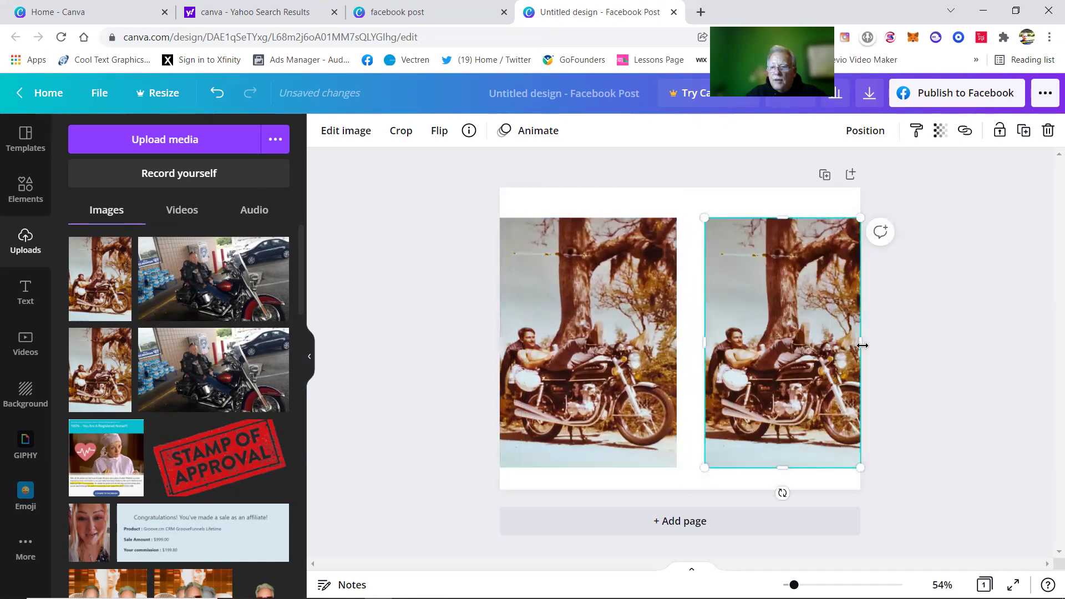
{"action": "left_click_drag", "start_coordinate": [863, 345], "coordinate": [805, 349]}
{"action": "left_click", "coordinate": [916, 326]}
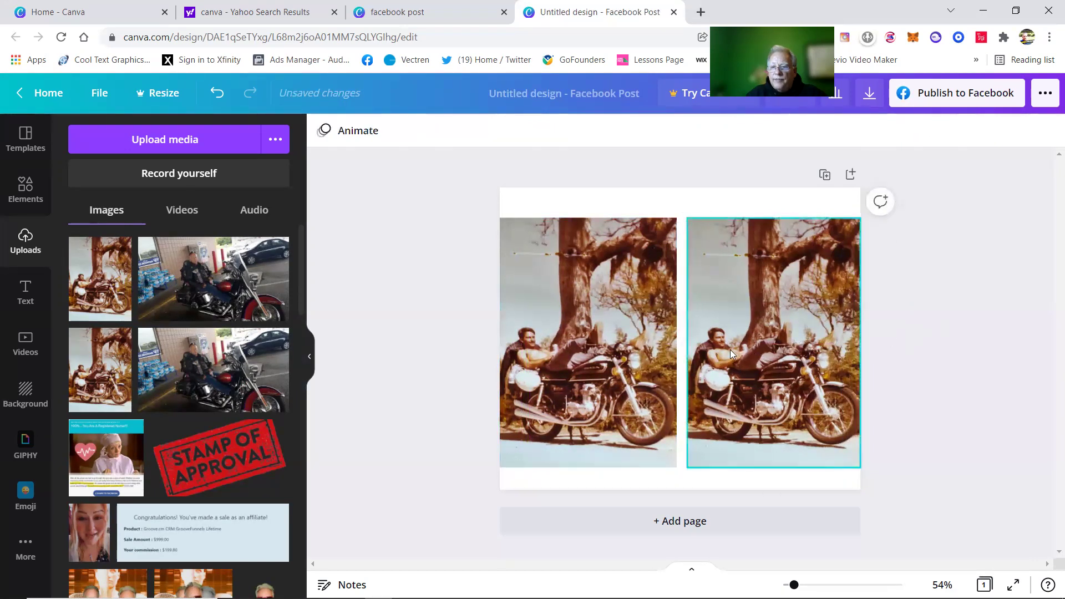
{"action": "left_click", "coordinate": [729, 350]}
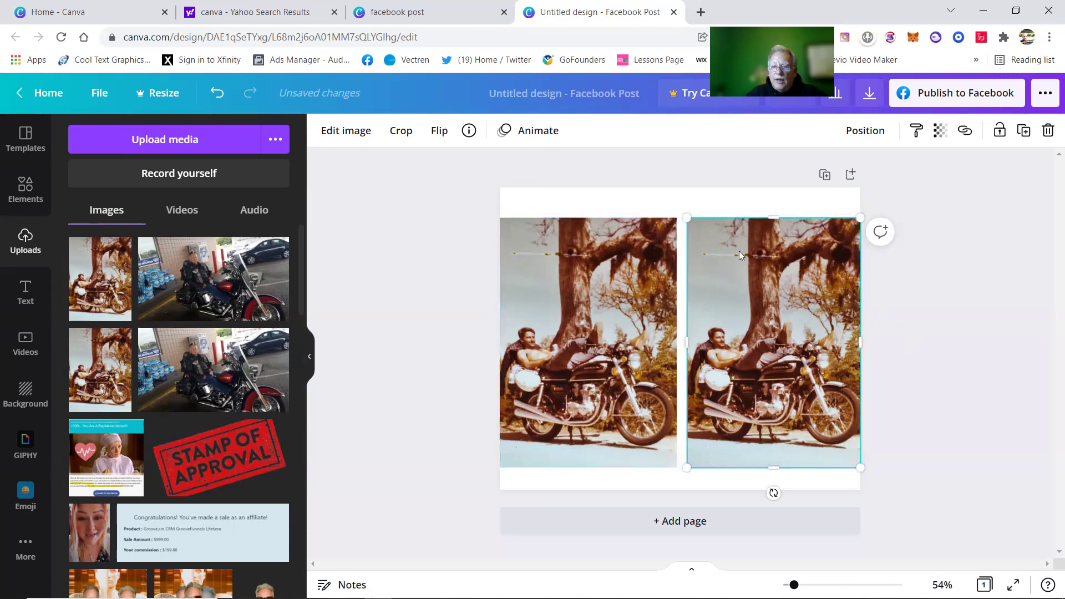
Select the page and browse the Background panel's colour swatches and image backgrounds.
{"action": "left_click", "coordinate": [669, 213]}
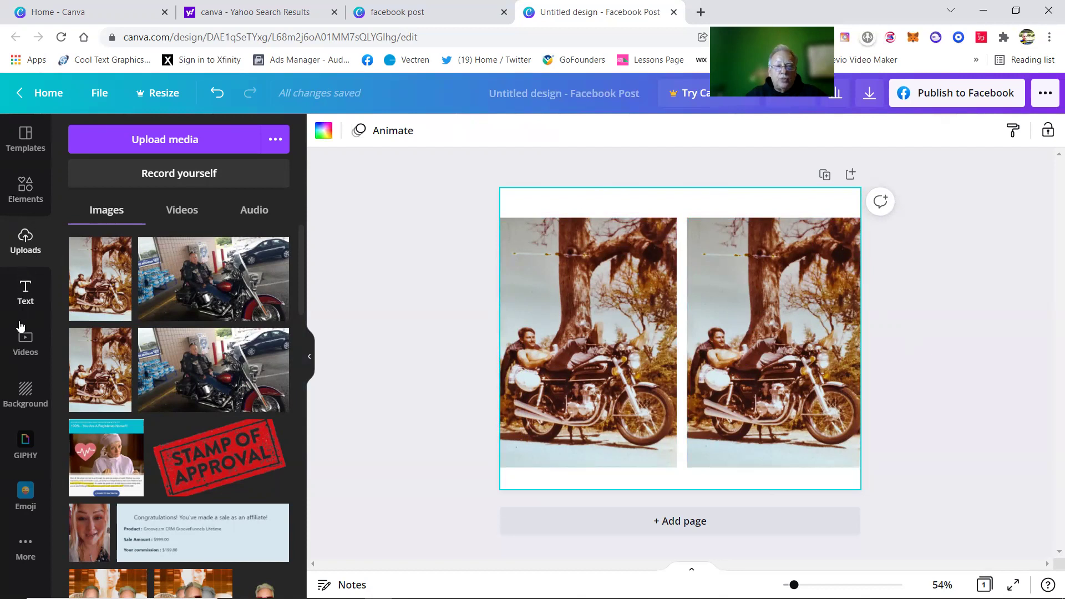
{"action": "left_click", "coordinate": [26, 394]}
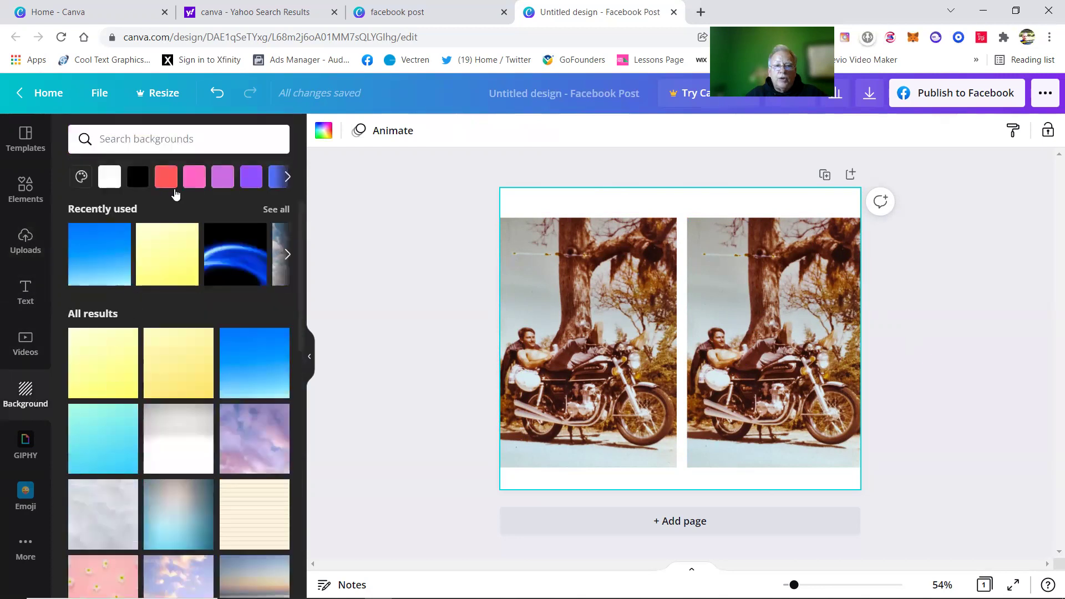
{"action": "scroll", "coordinate": [185, 364], "scroll_direction": "down", "scroll_amount": 10}
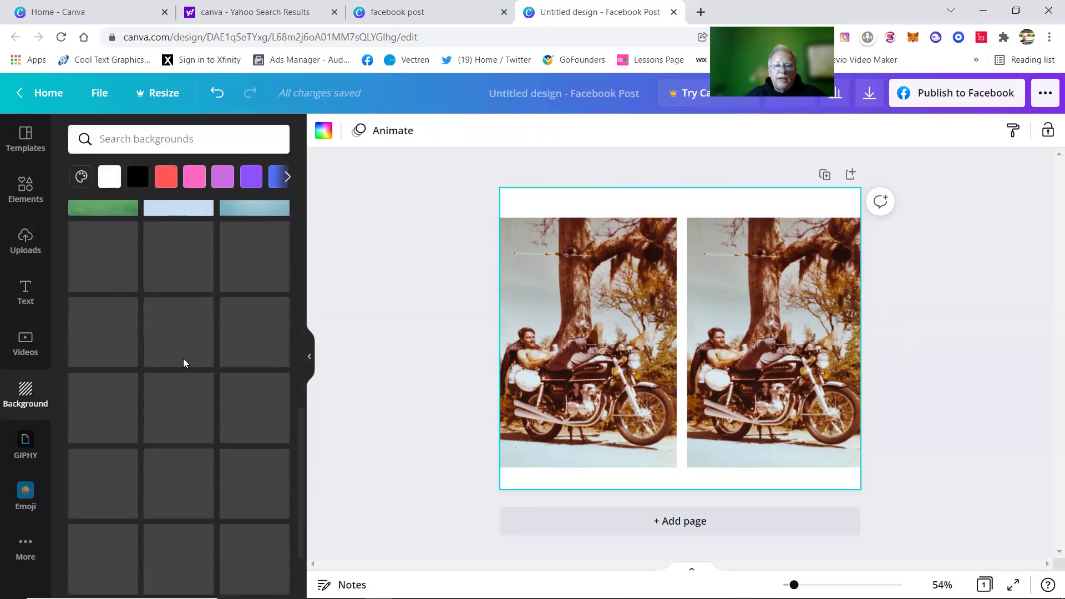
{"action": "scroll", "coordinate": [184, 364], "scroll_direction": "down", "scroll_amount": 5}
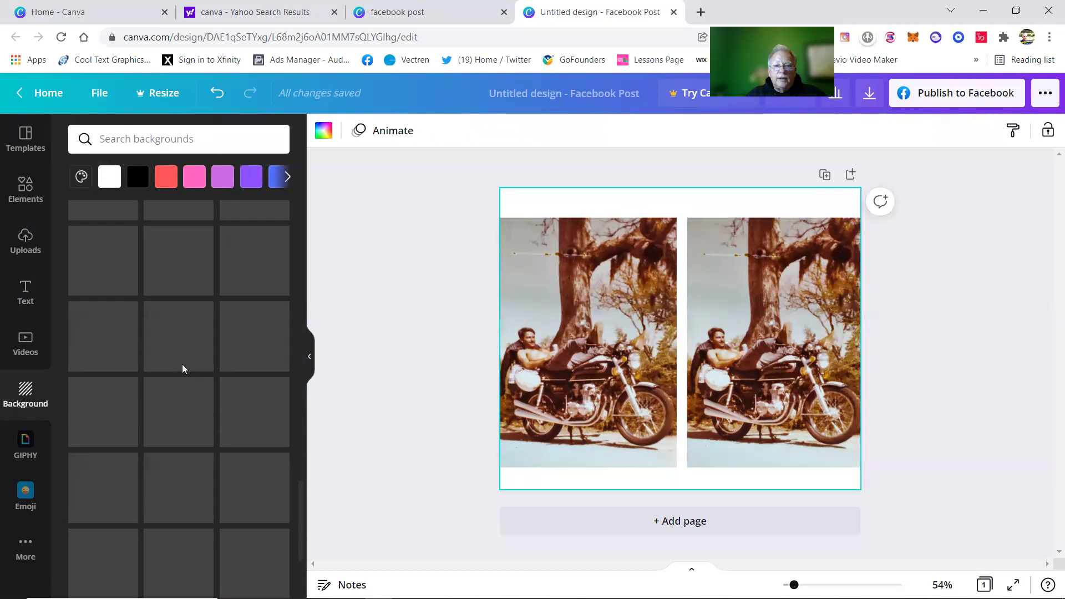
{"action": "scroll", "coordinate": [184, 369], "scroll_direction": "up", "scroll_amount": 5}
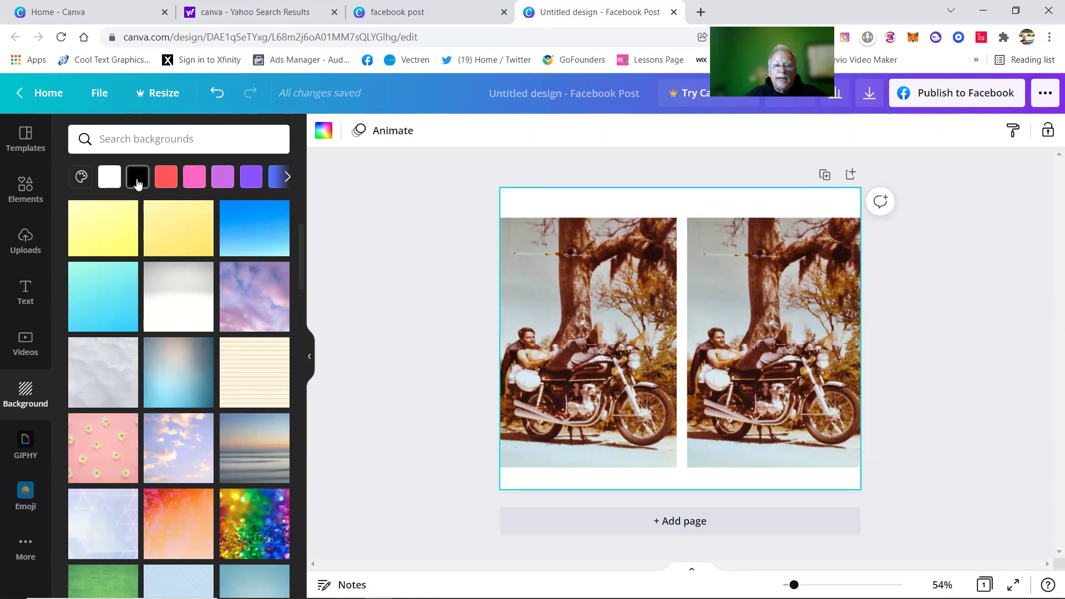
Set the page background to black and narrow both photos' outer sides to show black margins.
{"action": "left_click", "coordinate": [137, 182]}
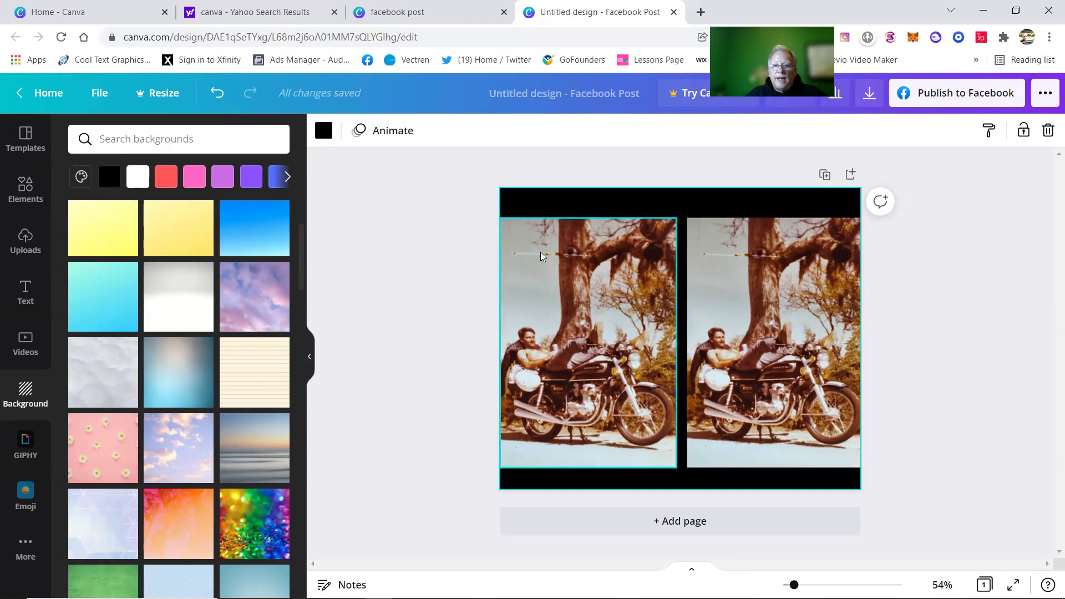
{"action": "left_click", "coordinate": [577, 340]}
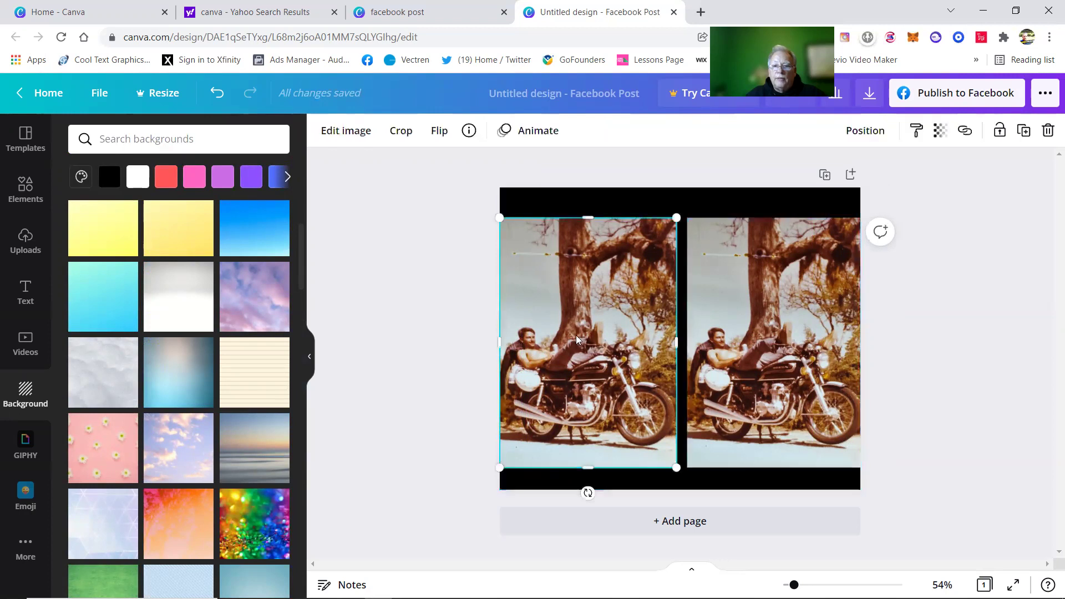
{"action": "left_click_drag", "start_coordinate": [500, 344], "coordinate": [504, 345]}
{"action": "left_click", "coordinate": [810, 329]}
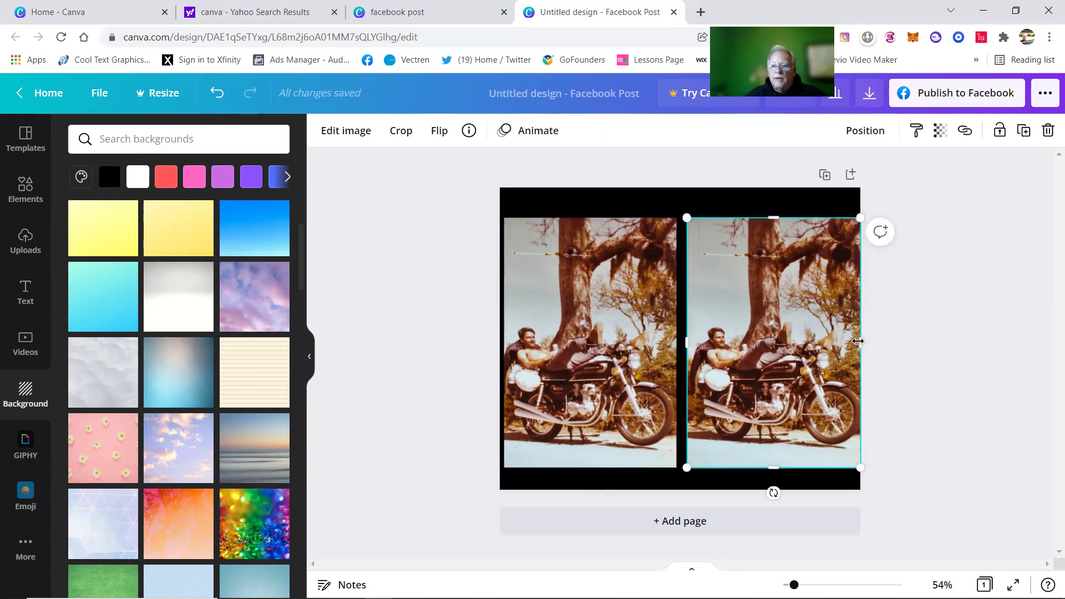
{"action": "left_click_drag", "start_coordinate": [858, 342], "coordinate": [853, 342]}
{"action": "left_click", "coordinate": [907, 315]}
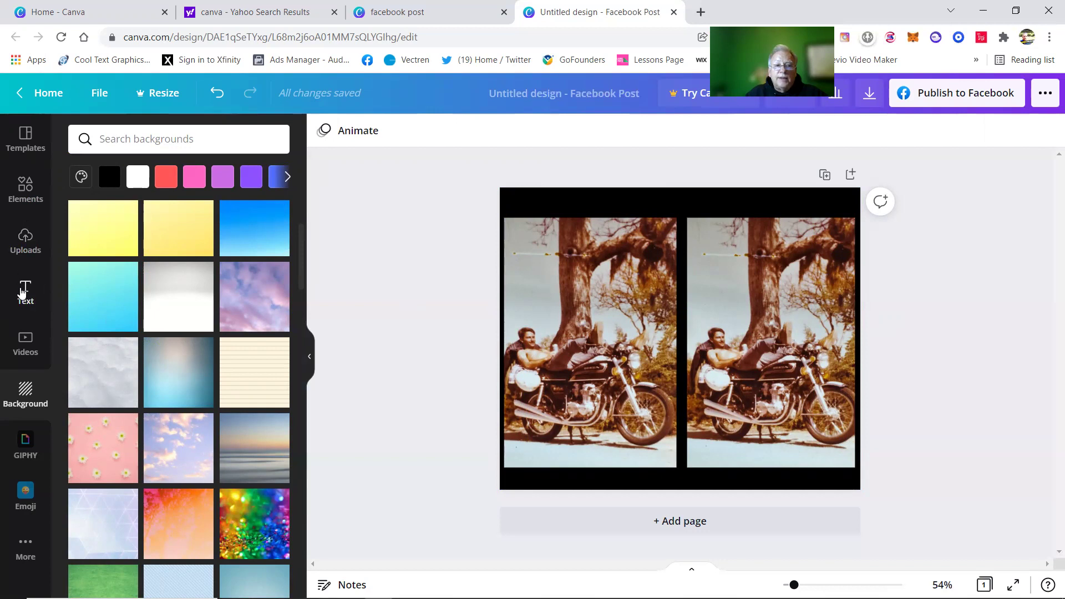
Add a 'Me in 1978' heading, move it up over the photos' top, and select its text.
{"action": "left_click", "coordinate": [24, 291]}
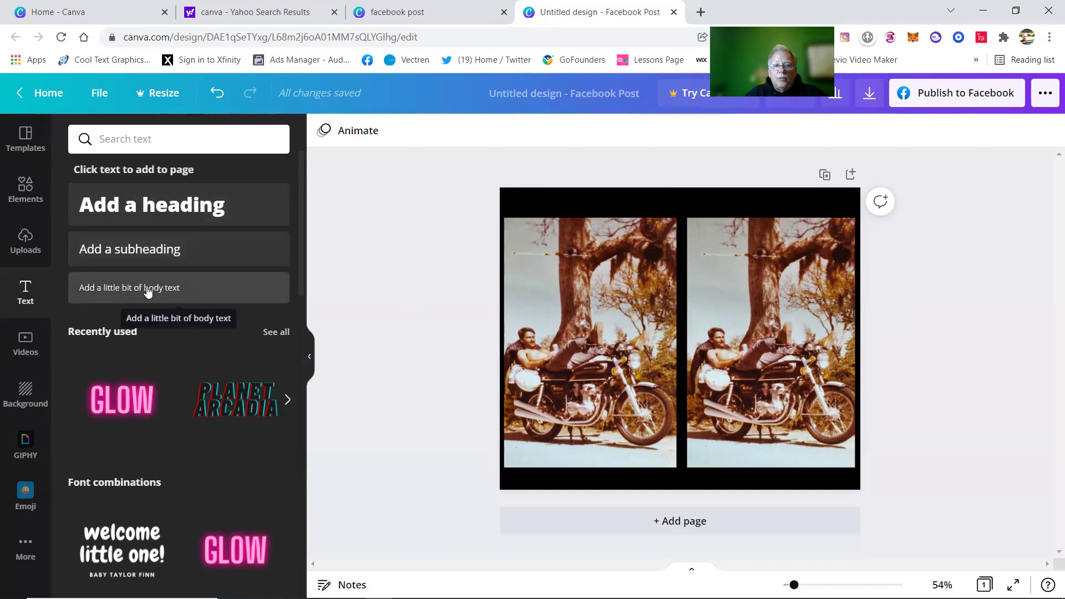
{"action": "left_click", "coordinate": [169, 207]}
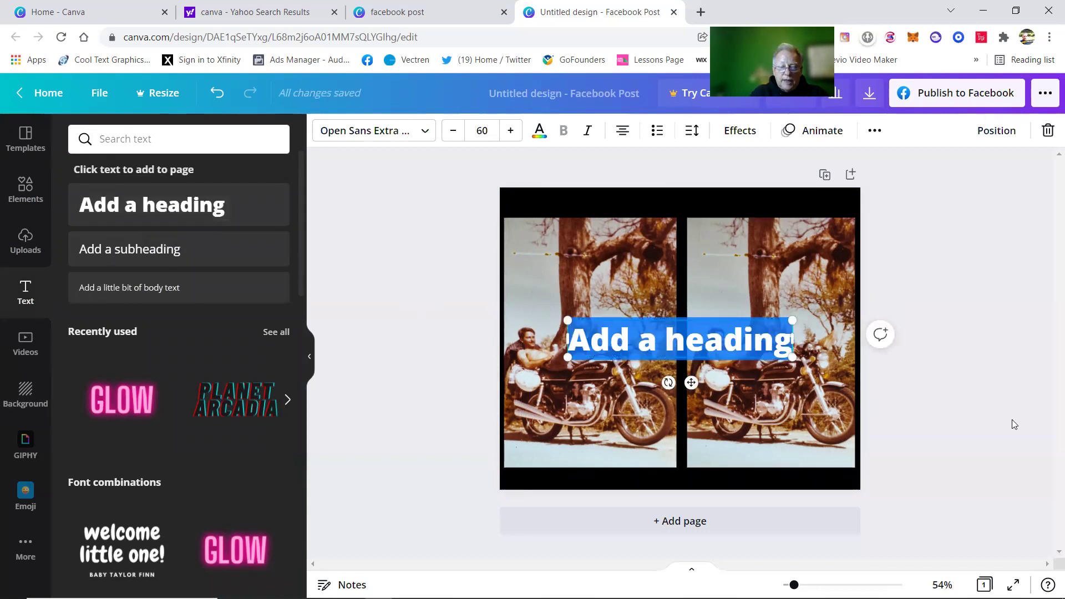
{"action": "type", "text": "Me in"}
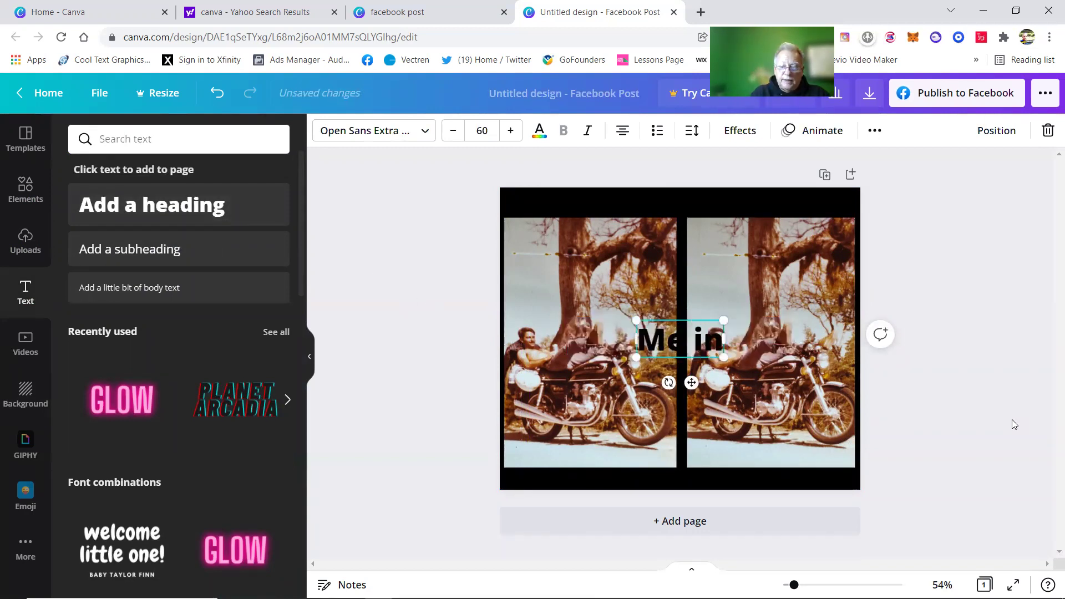
{"action": "type", "text": "978"}
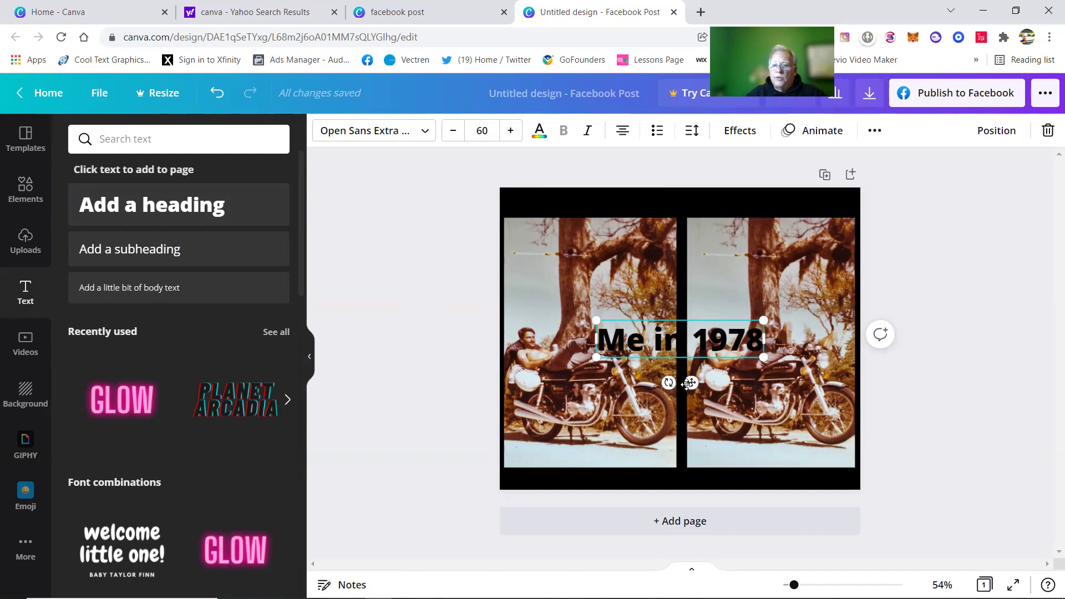
{"action": "left_click_drag", "start_coordinate": [691, 384], "coordinate": [685, 305]}
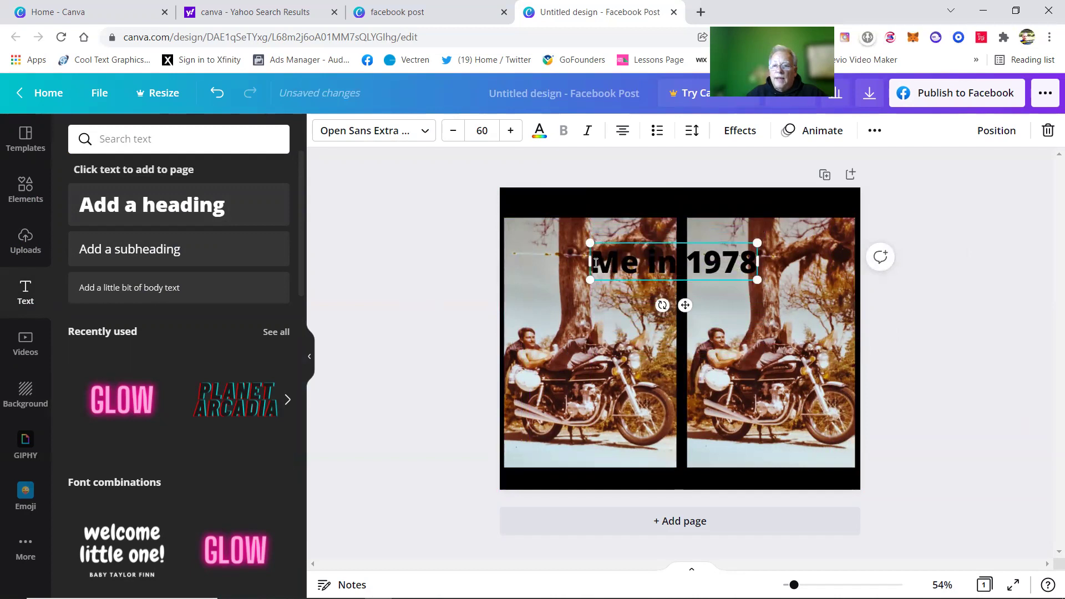
{"action": "left_click_drag", "start_coordinate": [596, 263], "coordinate": [753, 265]}
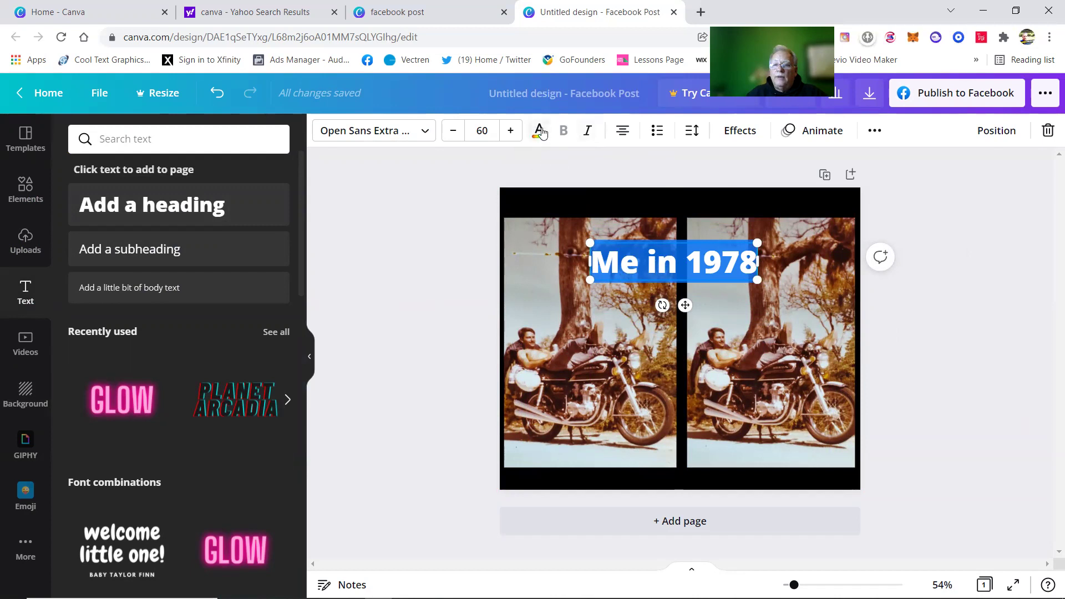
Make the heading text a new custom bright green, #12EA68.
{"action": "left_click", "coordinate": [538, 134]}
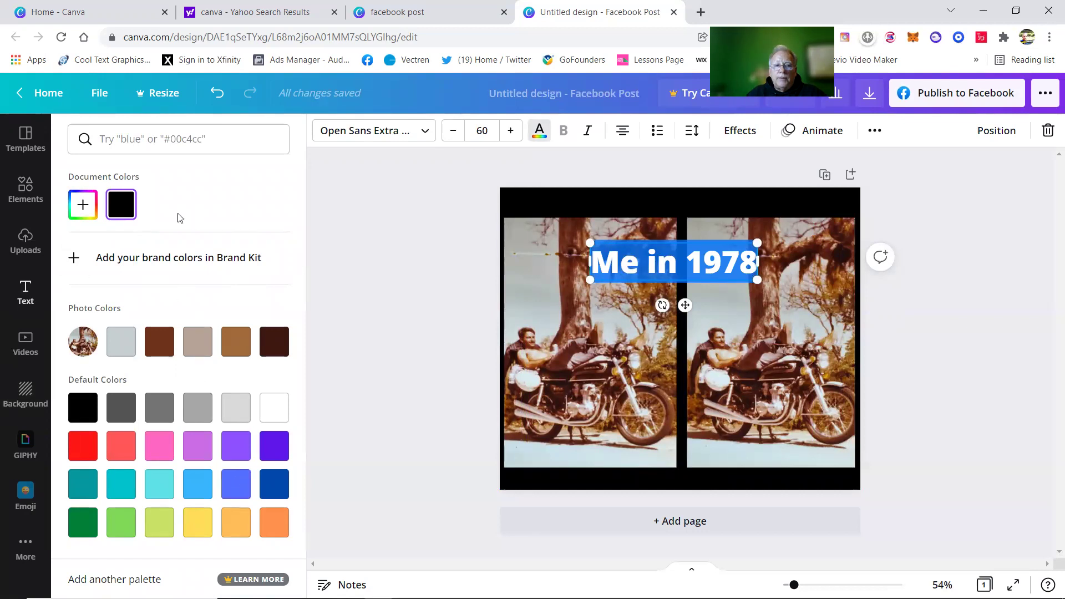
{"action": "left_click", "coordinate": [83, 205]}
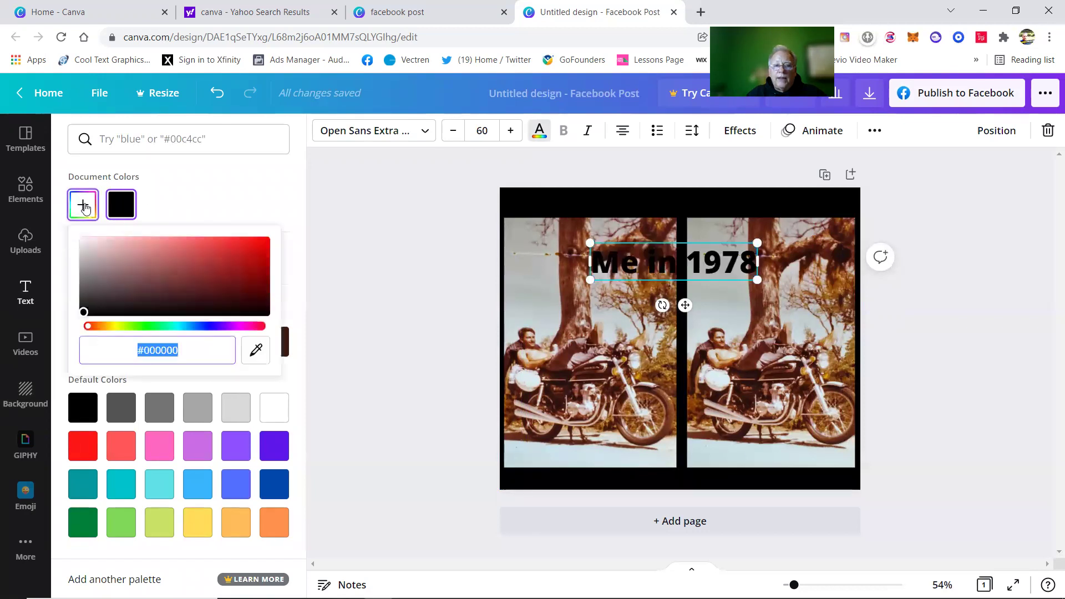
{"action": "left_click_drag", "start_coordinate": [139, 326], "coordinate": [163, 325]}
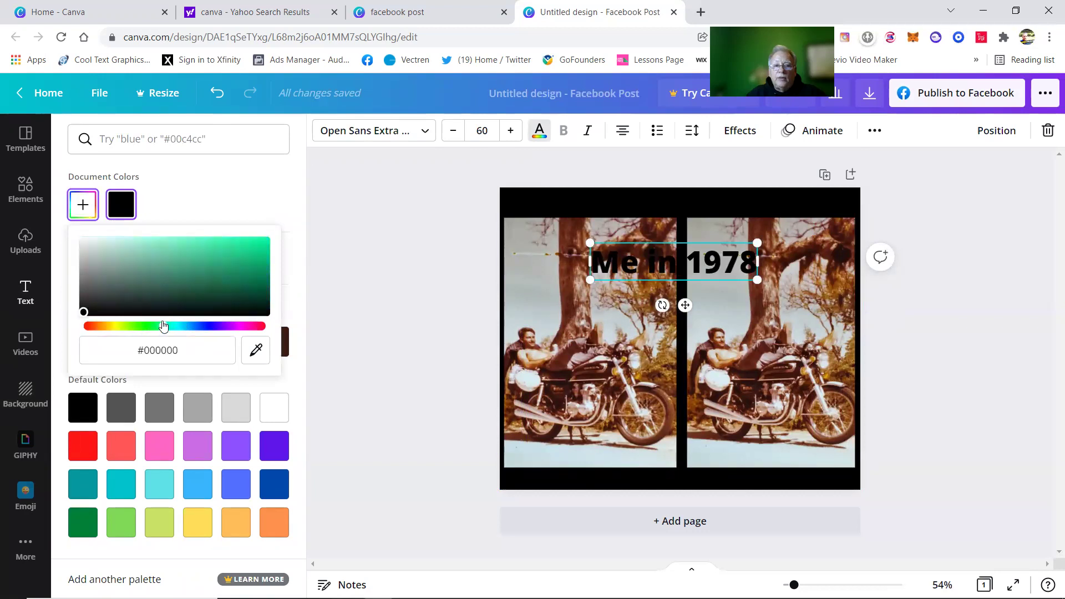
{"action": "left_click", "coordinate": [241, 242]}
{"action": "left_click", "coordinate": [255, 243]}
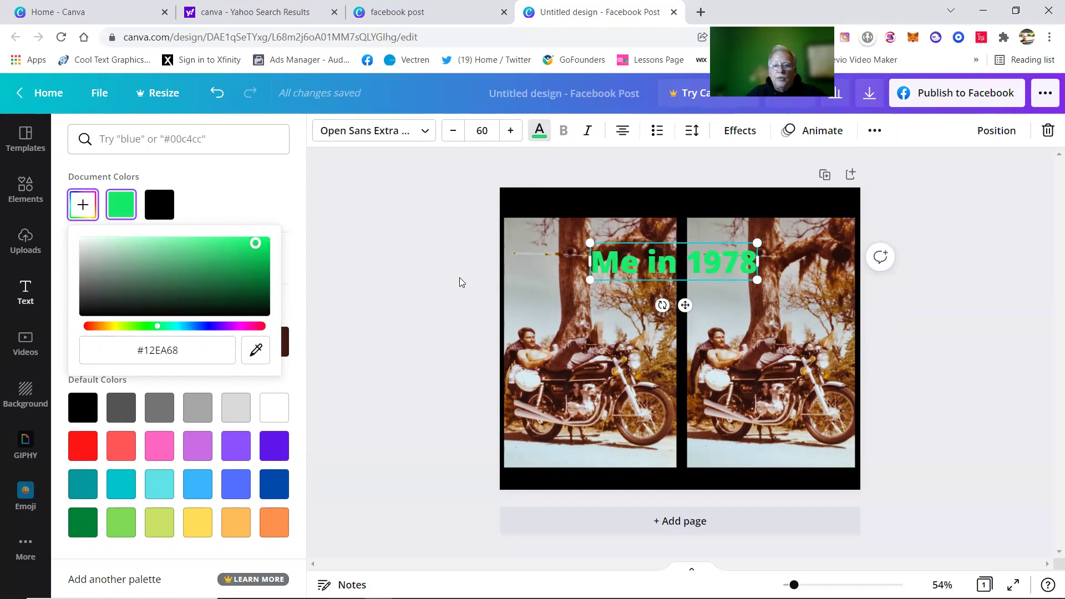
Widen the heading box and raise the heading's font size to 98.6.
{"action": "key", "text": "Escape"}
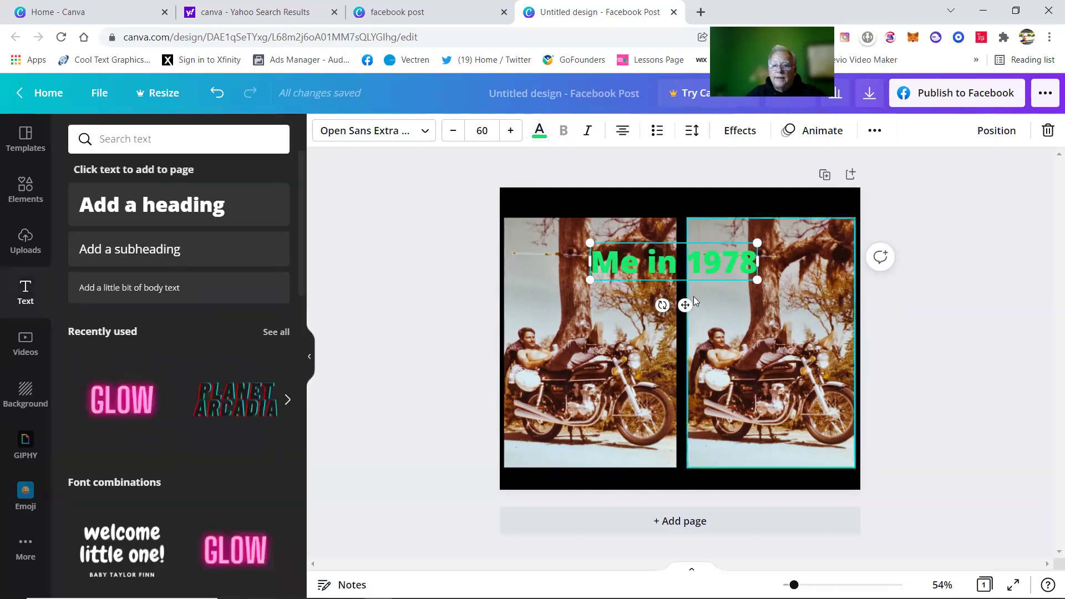
{"action": "left_click_drag", "start_coordinate": [762, 282], "coordinate": [788, 295]}
{"action": "left_click_drag", "start_coordinate": [588, 290], "coordinate": [552, 303]}
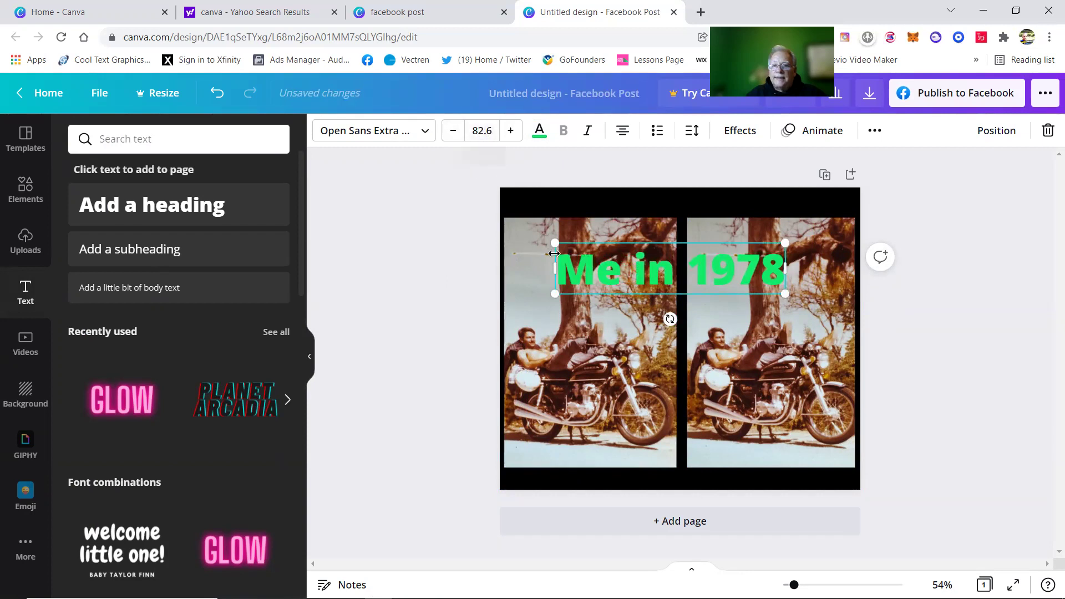
{"action": "left_click", "coordinate": [511, 132]}
{"action": "left_click", "coordinate": [511, 132]}
{"action": "left_click", "coordinate": [511, 132]}
{"action": "left_click", "coordinate": [511, 132]}
{"action": "left_click", "coordinate": [511, 131]}
{"action": "double_click", "coordinate": [510, 131]}
{"action": "triple_click", "coordinate": [511, 131]}
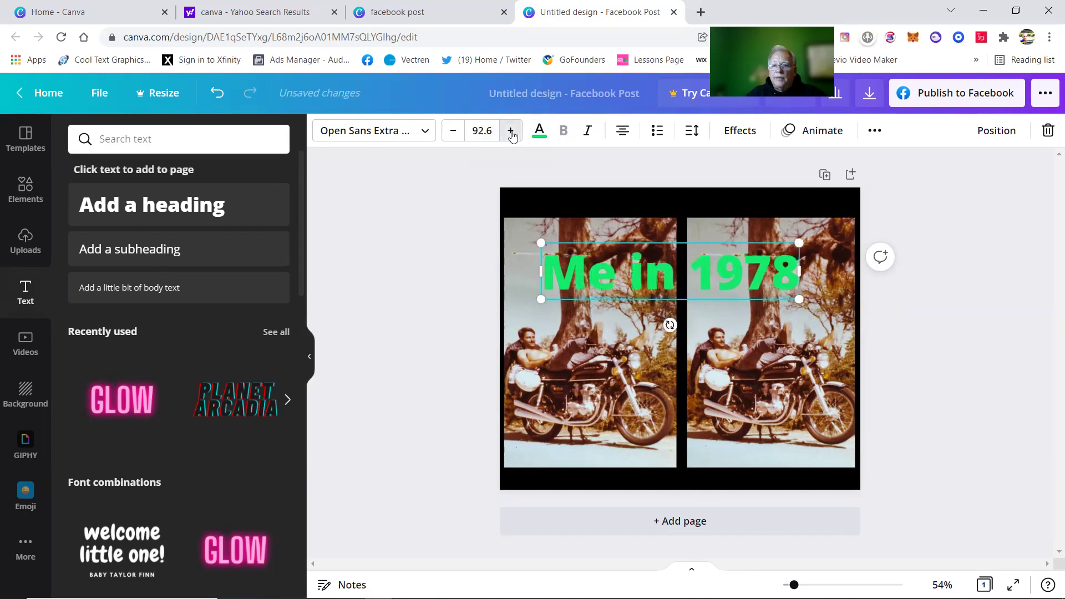
{"action": "double_click", "coordinate": [511, 131]}
{"action": "triple_click", "coordinate": [510, 131]}
{"action": "left_click", "coordinate": [511, 131]}
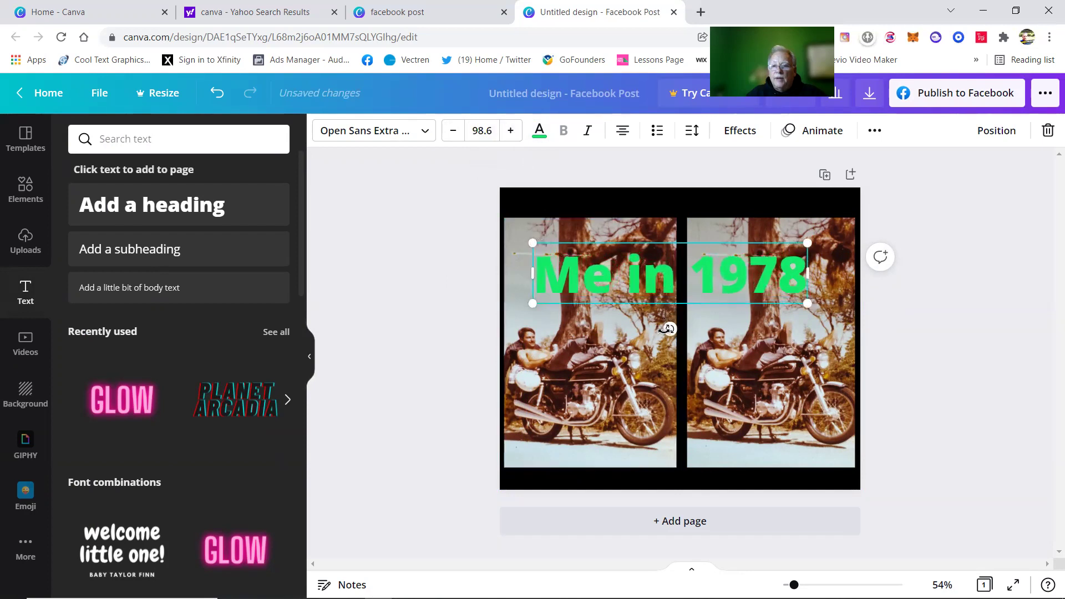
Move the heading up to the design's top edge, leaving it level at 0°.
{"action": "left_click", "coordinate": [712, 359]}
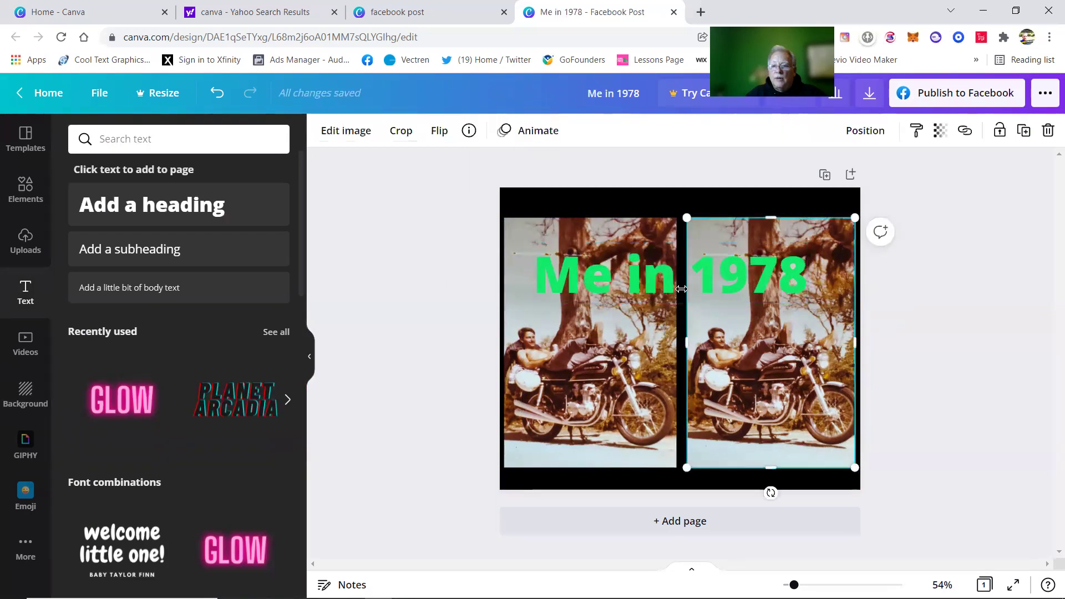
{"action": "left_click", "coordinate": [651, 279]}
{"action": "left_click_drag", "start_coordinate": [669, 266], "coordinate": [674, 235]}
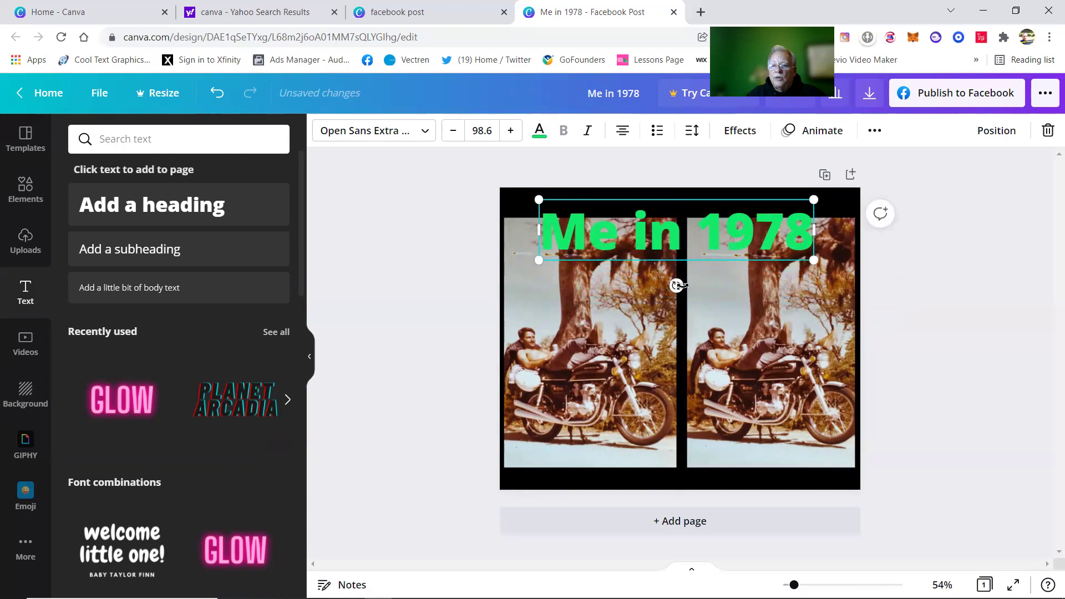
{"action": "mouse_move", "coordinate": [677, 285]}
{"action": "left_mouse_down"}
{"action": "mouse_move", "coordinate": [725, 280]}
{"action": "mouse_move", "coordinate": [675, 299]}
{"action": "left_mouse_up"}
Add the caption 'When I had my Honda 550 in California while in the Navy' in the bottom black strip.
{"action": "left_click", "coordinate": [934, 349]}
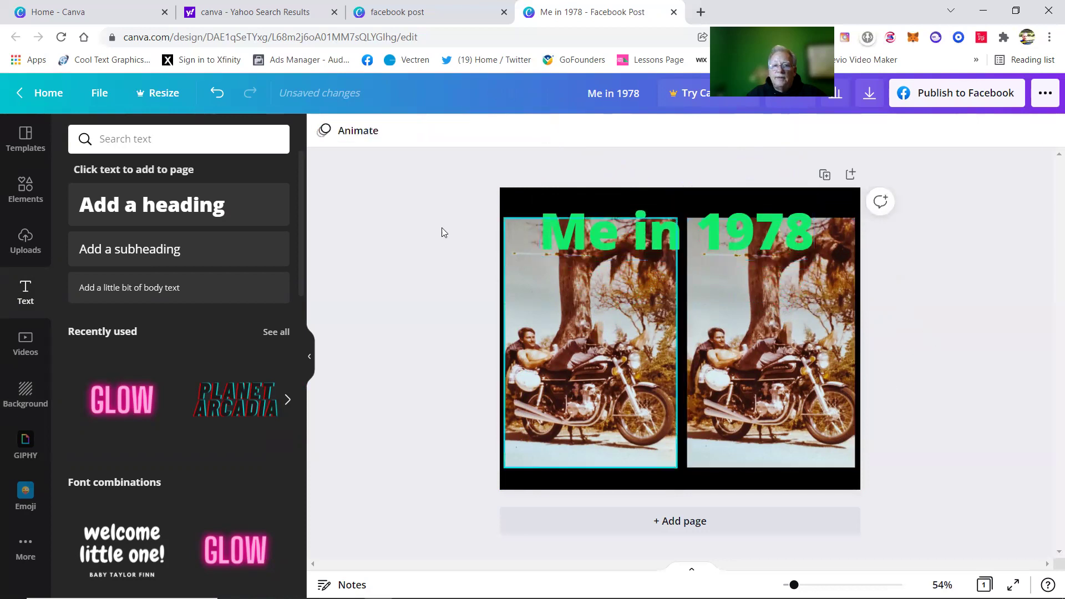
{"action": "left_click", "coordinate": [234, 286]}
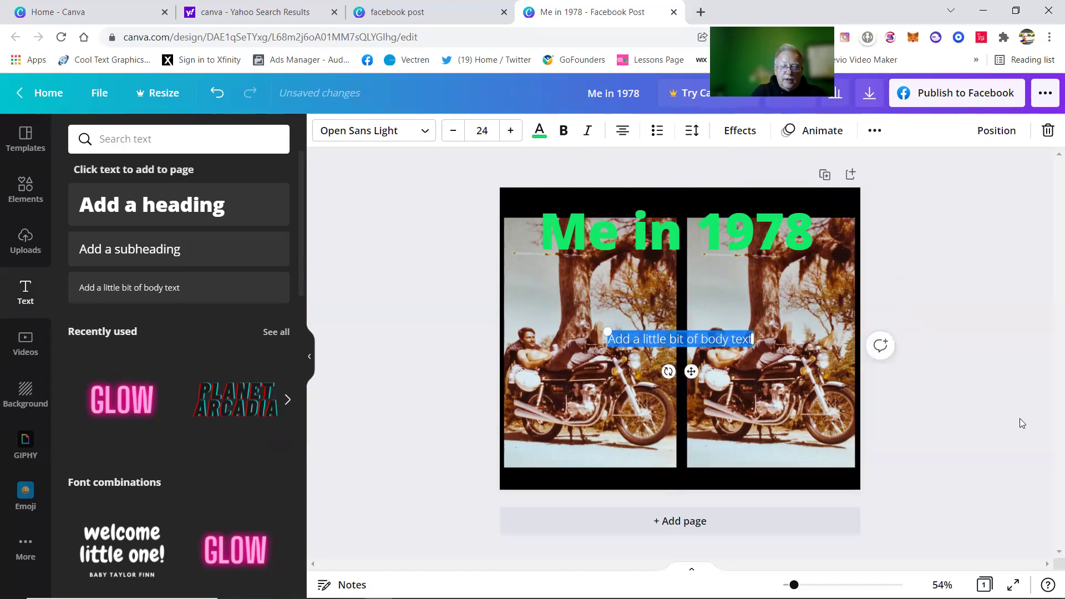
{"action": "type", "text": "When"}
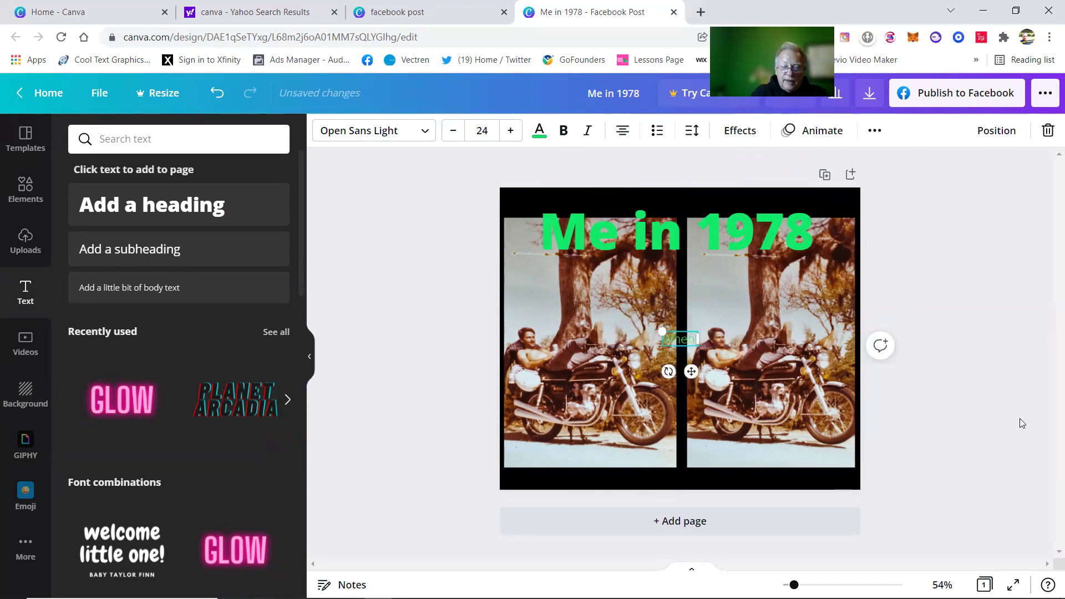
{"action": "type", "text": " I"}
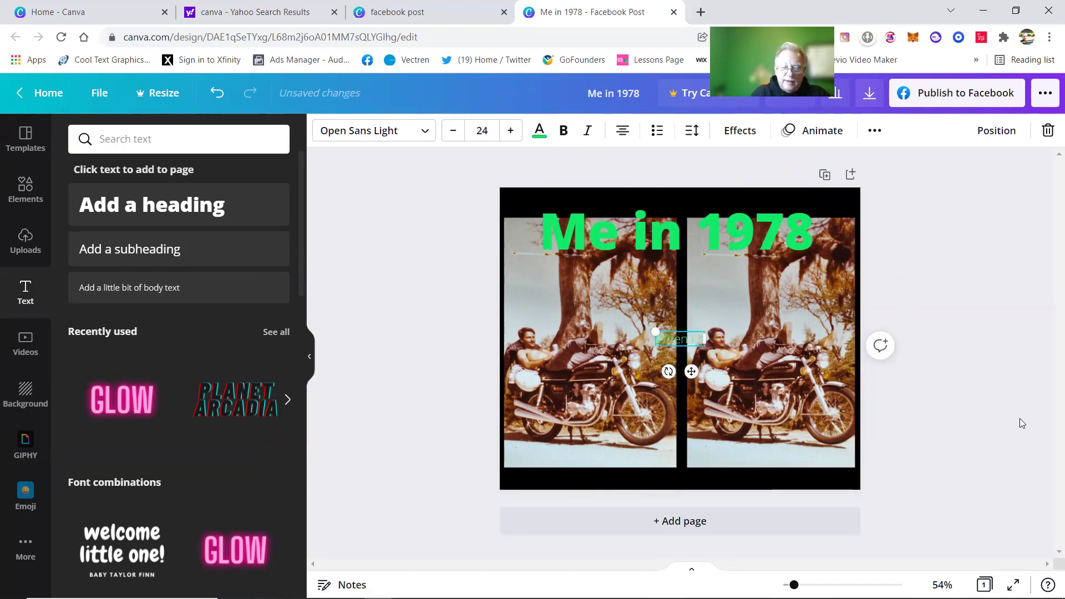
{"action": "type", "text": " heard"}
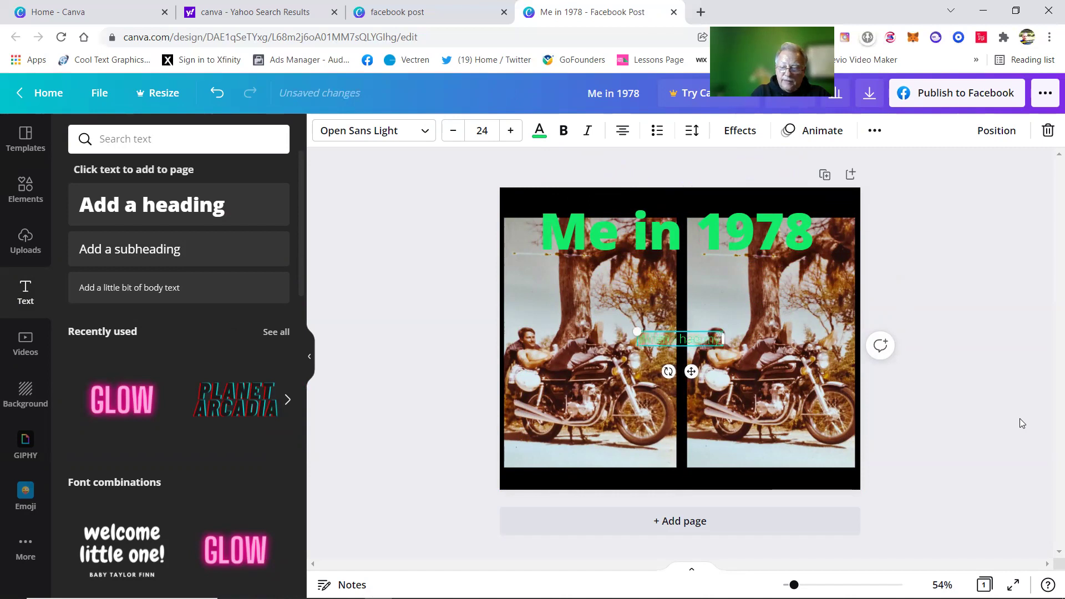
{"action": "type", "text": " my"}
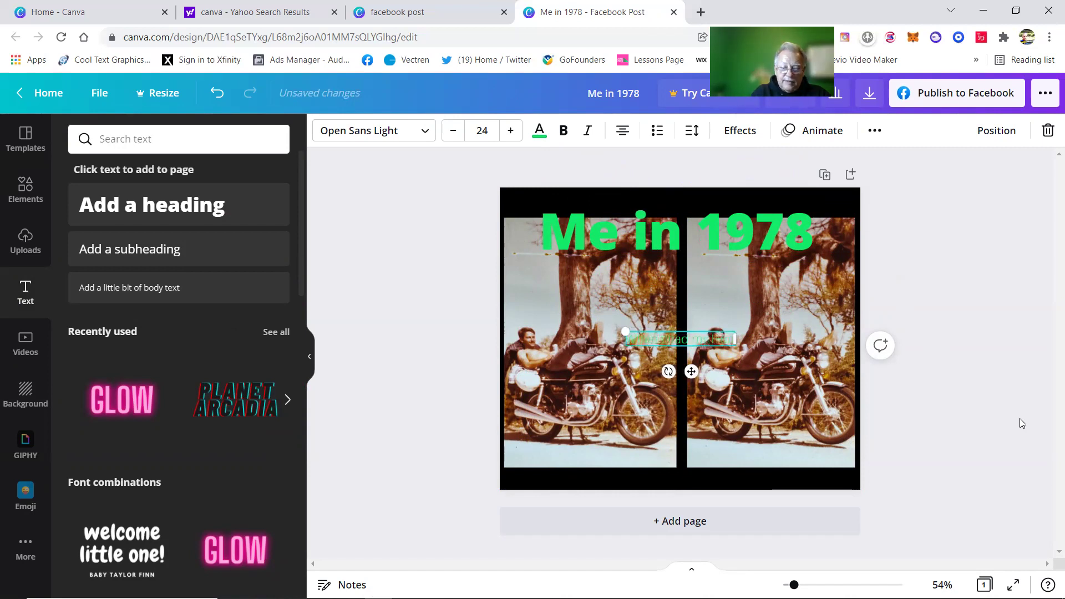
{"action": "type", "text": " Honda 750"}
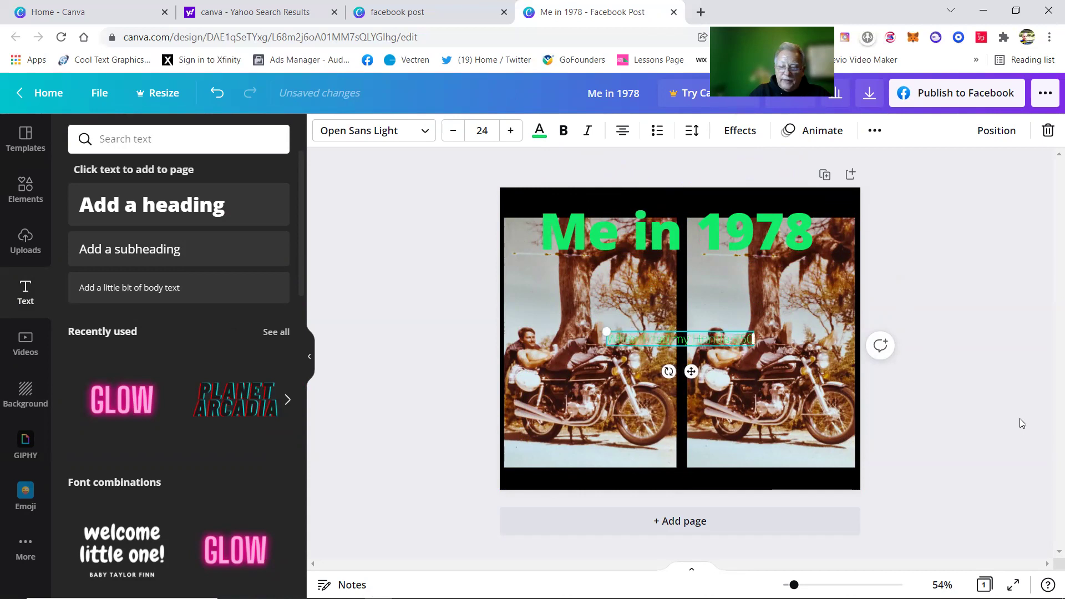
{"action": "type", "text": " in a"}
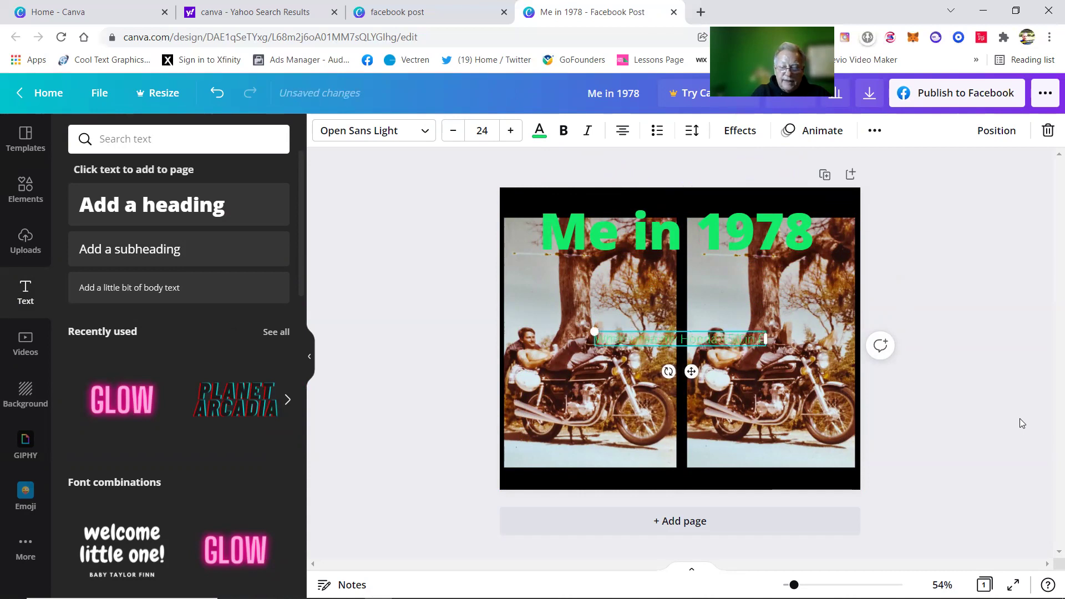
{"action": "type", "text": " car"}
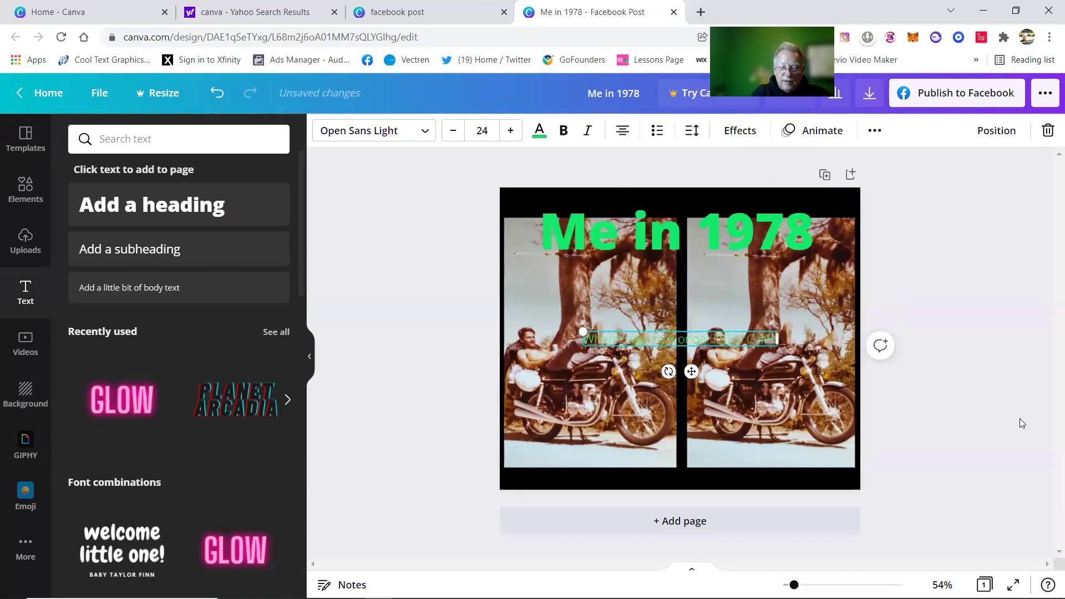
{"action": "type", "text": " wreck"}
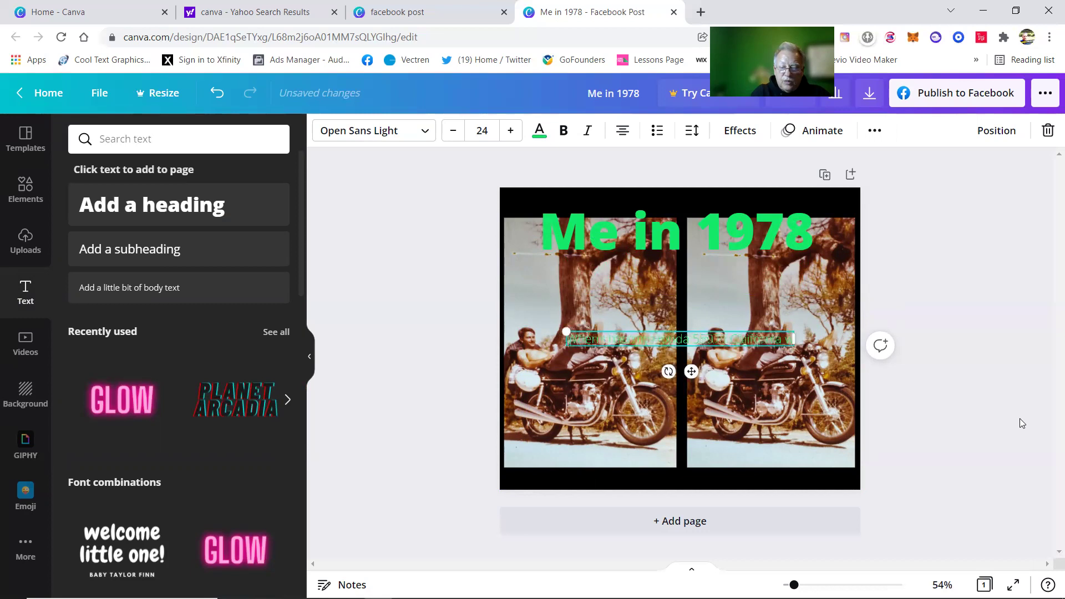
{"action": "type", "text": " while i"}
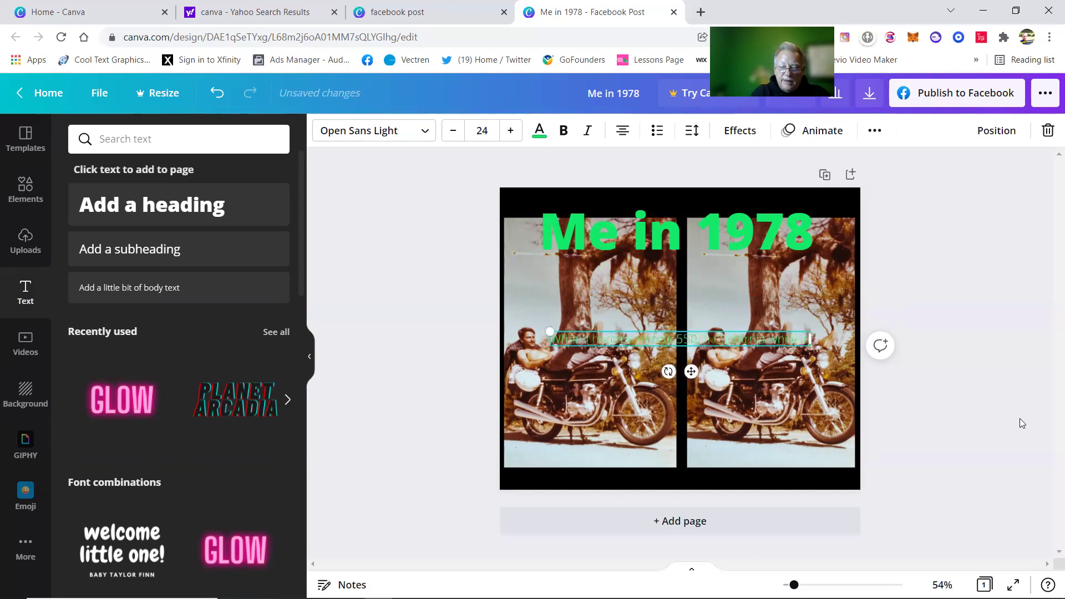
{"action": "type", "text": "n the Air"}
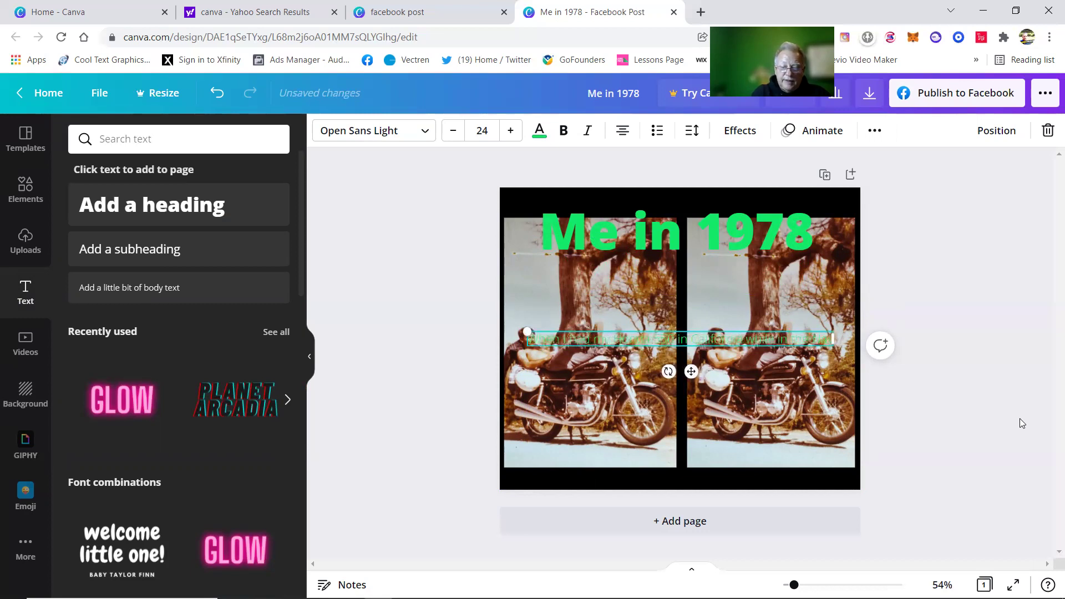
{"action": "type", "text": " F"}
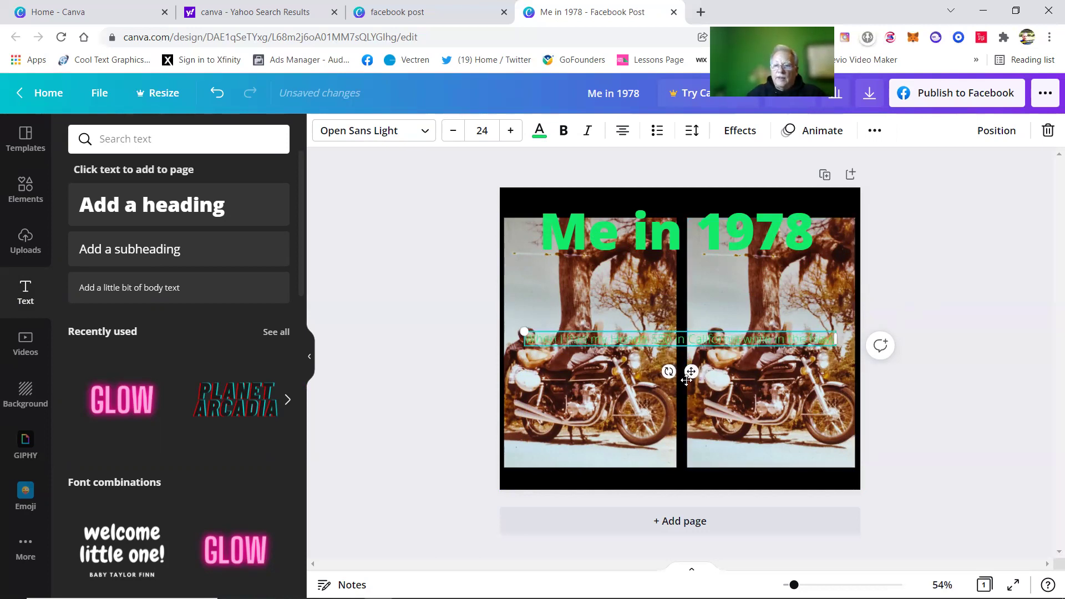
{"action": "left_click_drag", "start_coordinate": [691, 372], "coordinate": [693, 516]}
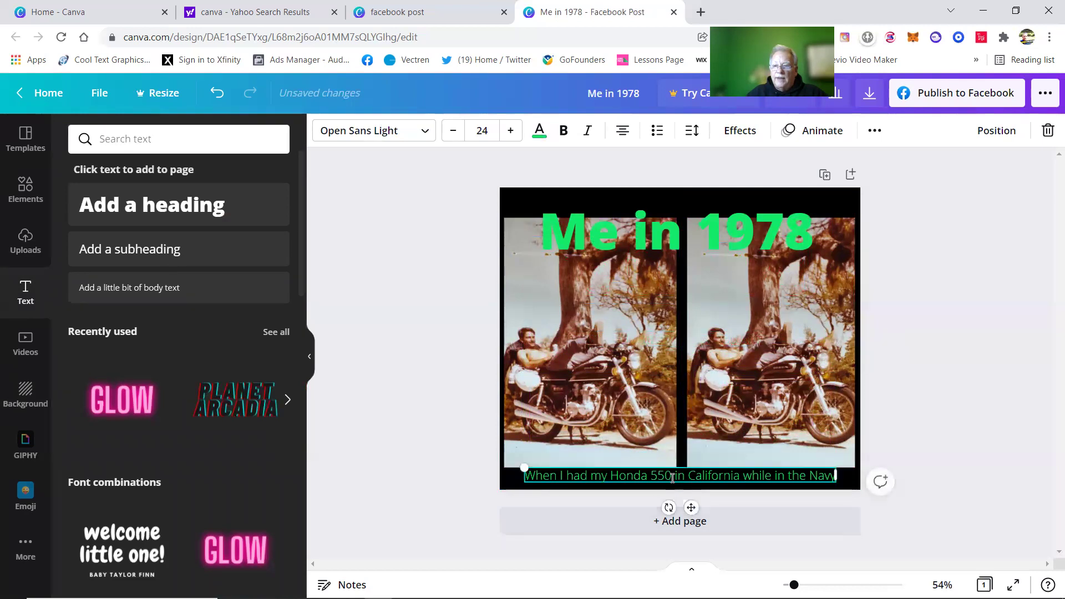
Move the 'Me in 1978' heading onto the left photo and tilt it about -45°.
{"action": "left_click", "coordinate": [892, 373]}
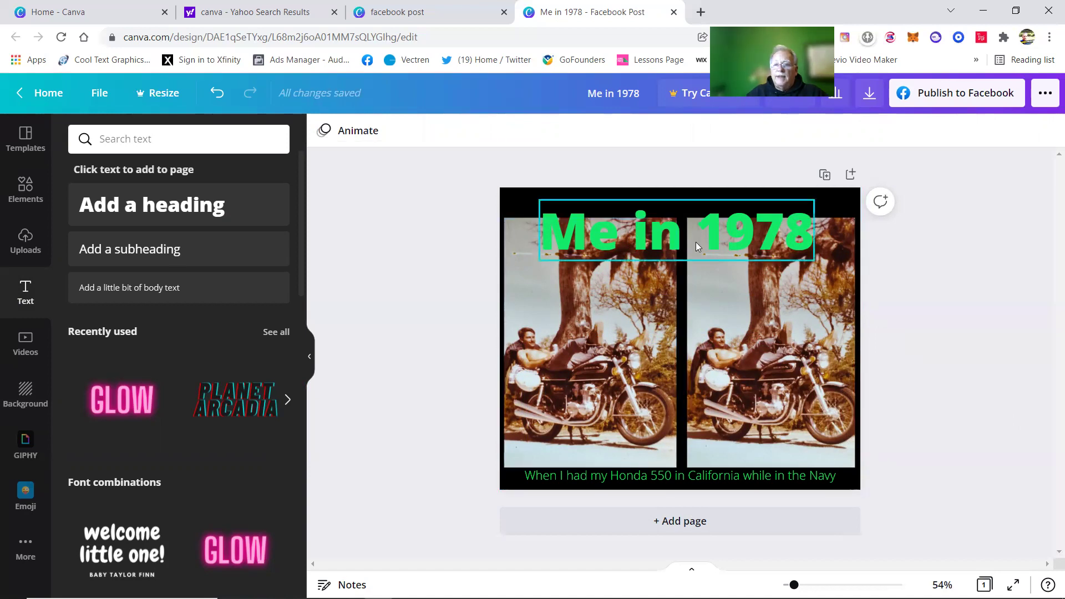
{"action": "left_click_drag", "start_coordinate": [696, 242], "coordinate": [661, 391]}
{"action": "left_click_drag", "start_coordinate": [627, 311], "coordinate": [601, 301]}
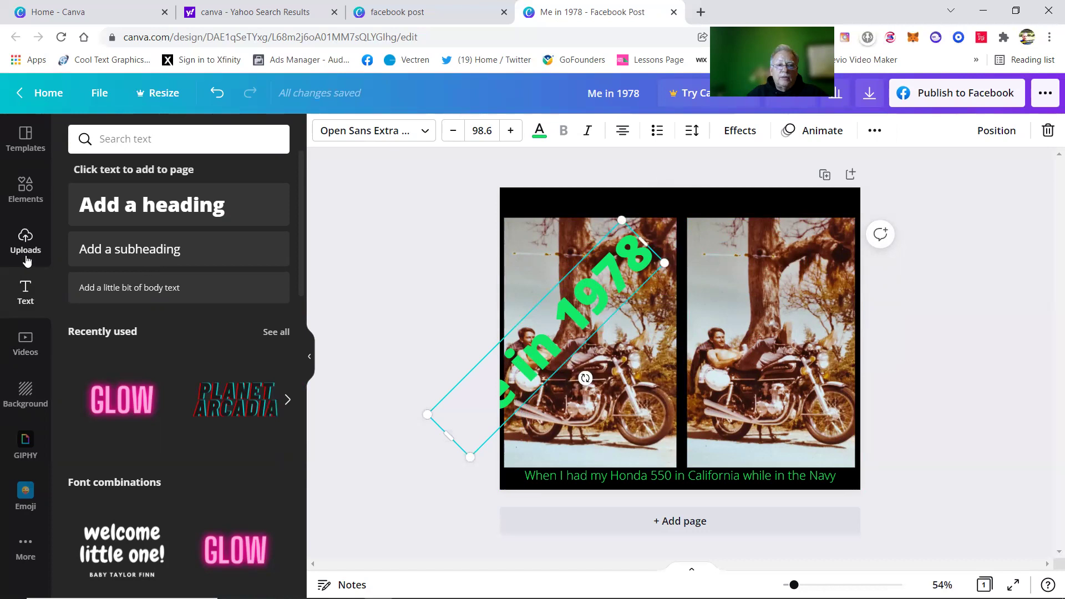
Search Elements for 'bar' and place the dark bar graphic across the photos.
{"action": "left_click", "coordinate": [25, 190]}
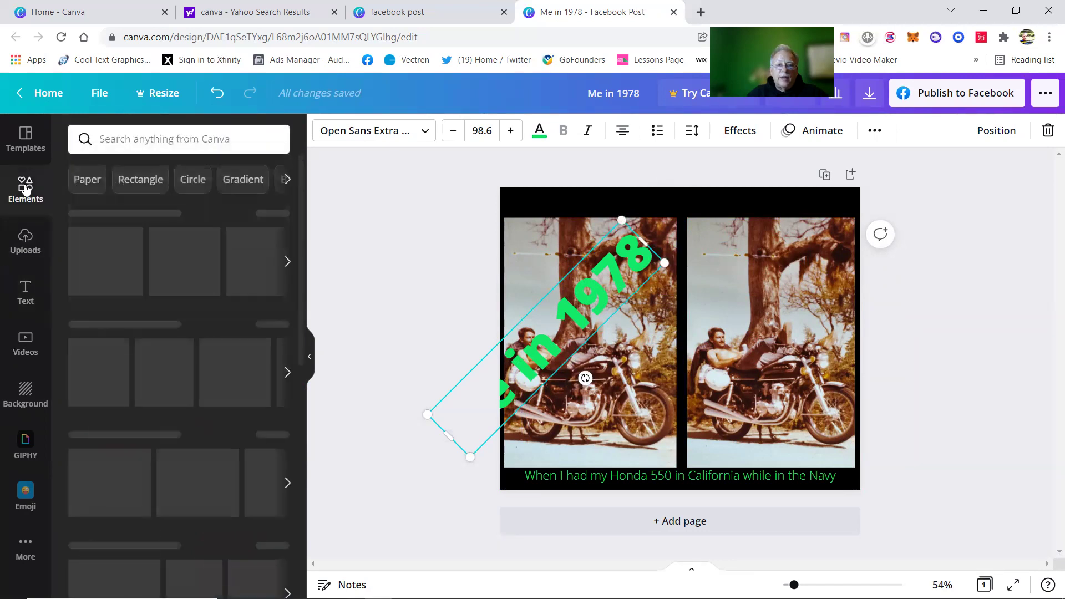
{"action": "left_click", "coordinate": [142, 139]}
{"action": "type", "text": "b"}
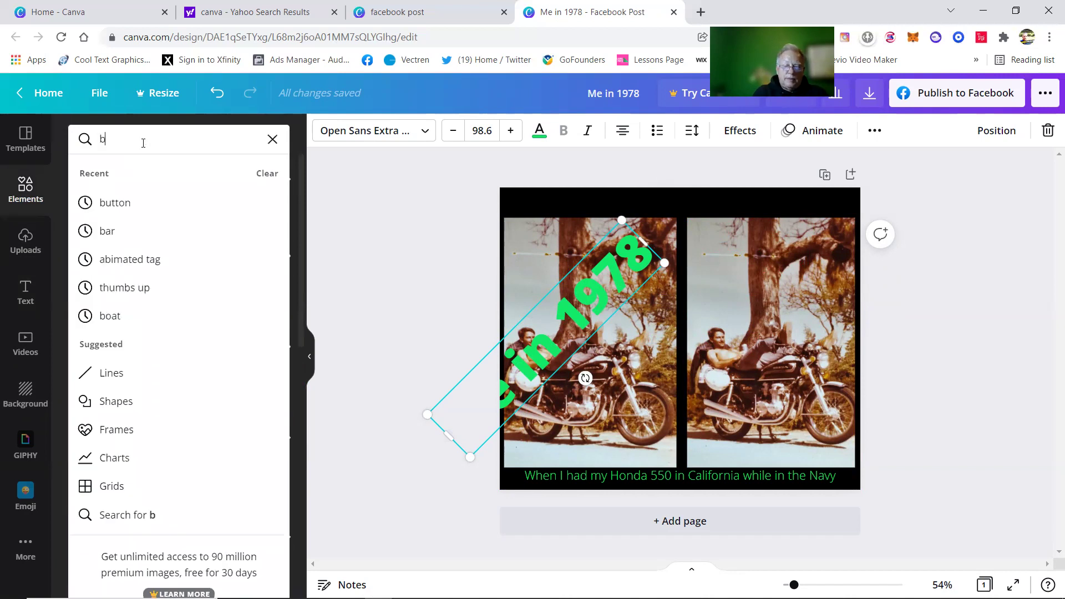
{"action": "type", "text": "ar"}
{"action": "key", "text": "Return"}
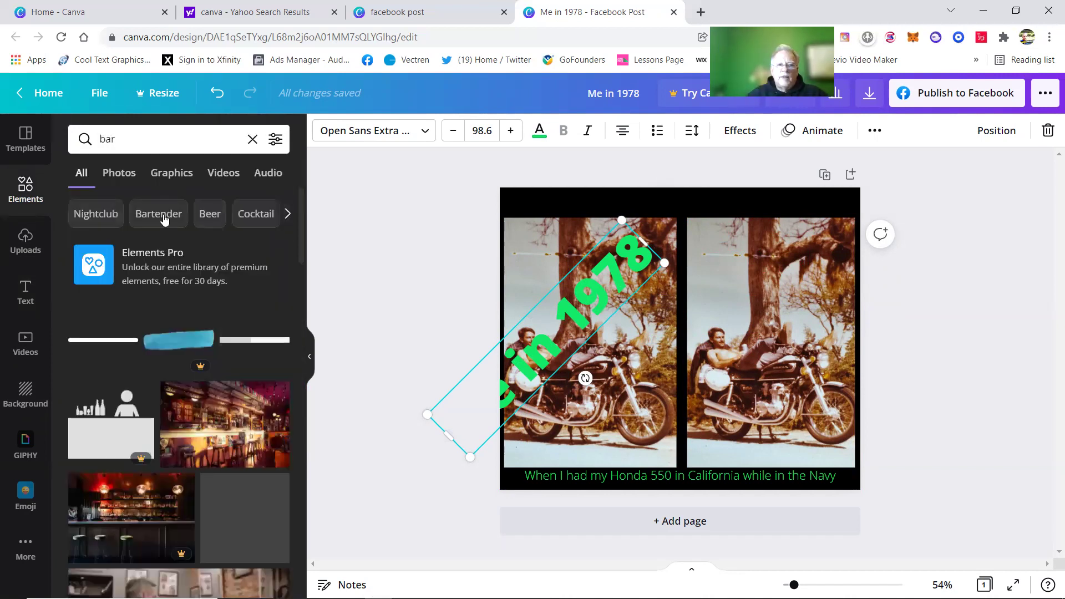
{"action": "left_click", "coordinate": [111, 341]}
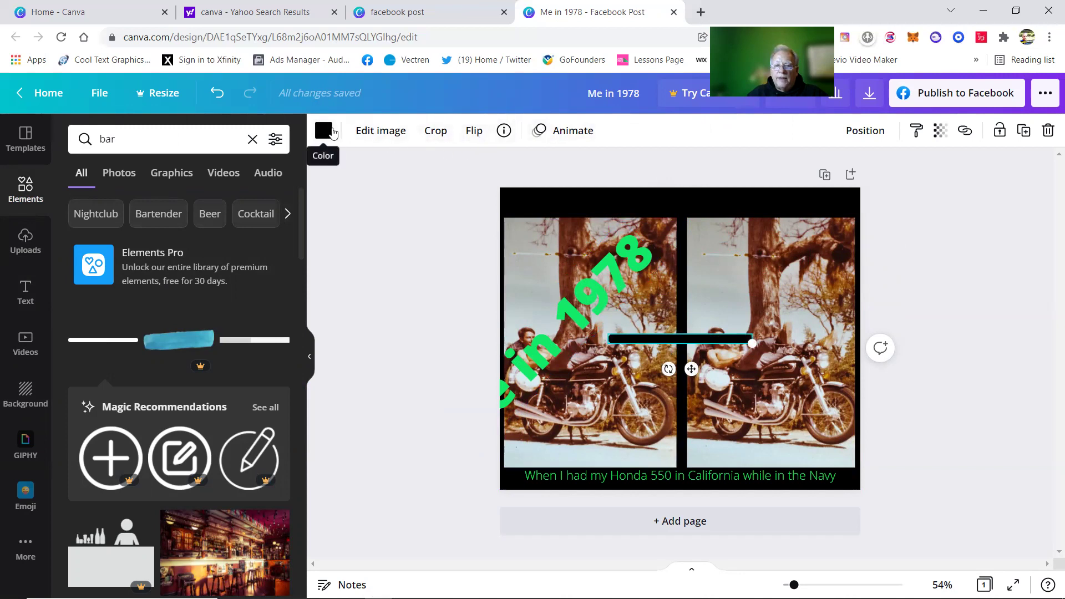
Color the bar green, turn it vertical, stretch it full height, and centre it between the photos.
{"action": "left_click", "coordinate": [326, 132]}
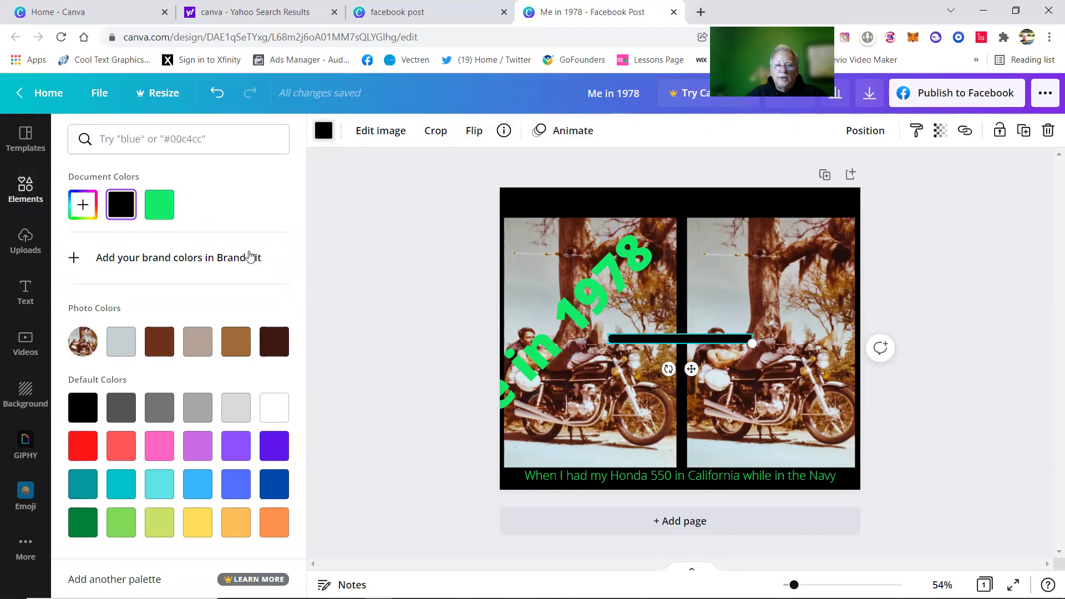
{"action": "left_click", "coordinate": [159, 204]}
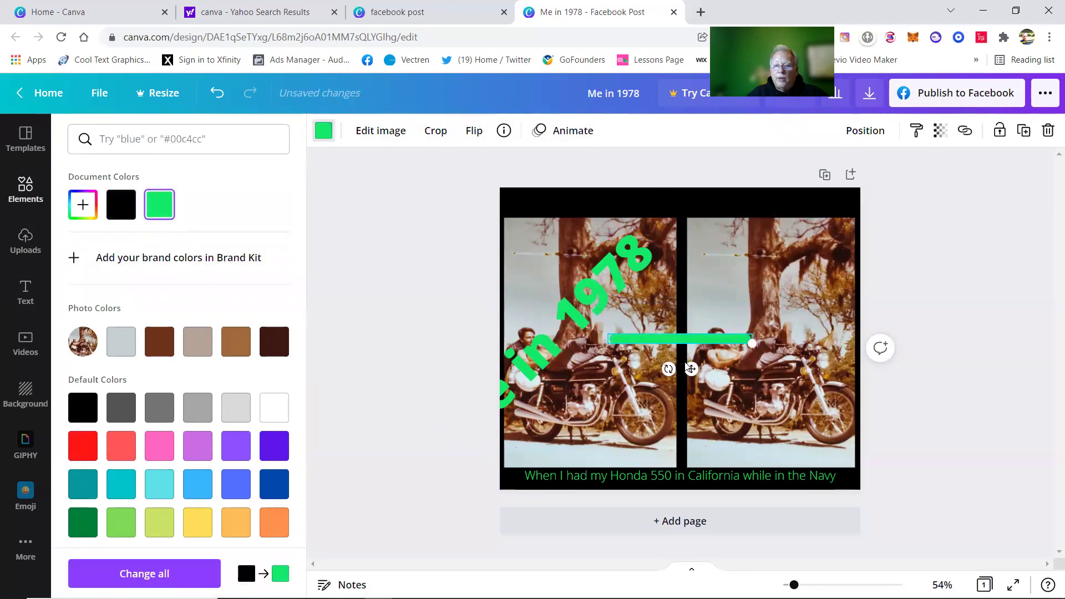
{"action": "left_click_drag", "start_coordinate": [668, 369], "coordinate": [712, 350]}
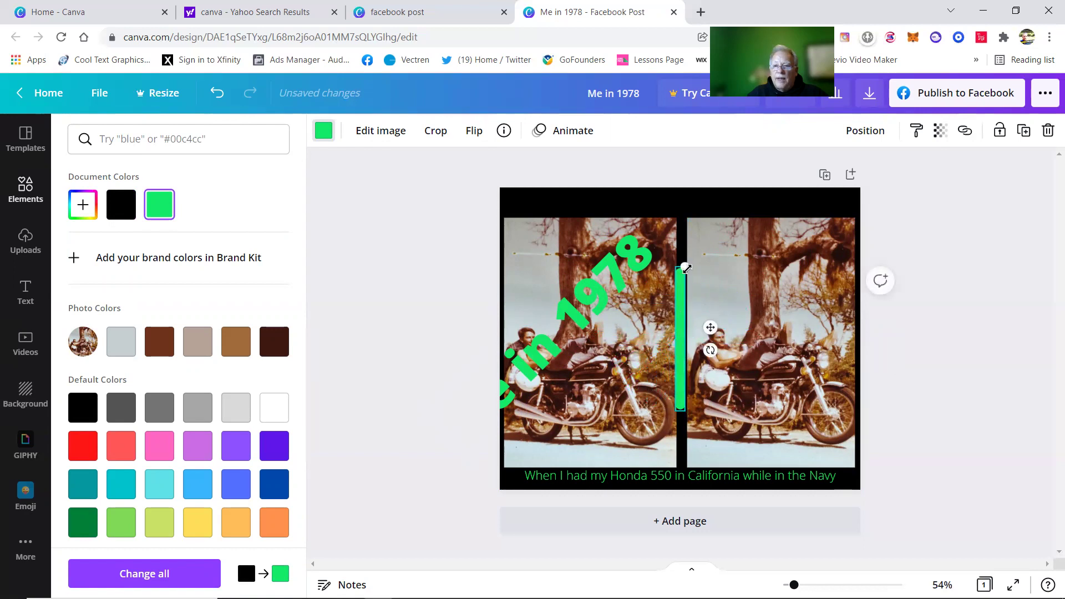
{"action": "left_click_drag", "start_coordinate": [686, 268], "coordinate": [688, 179]}
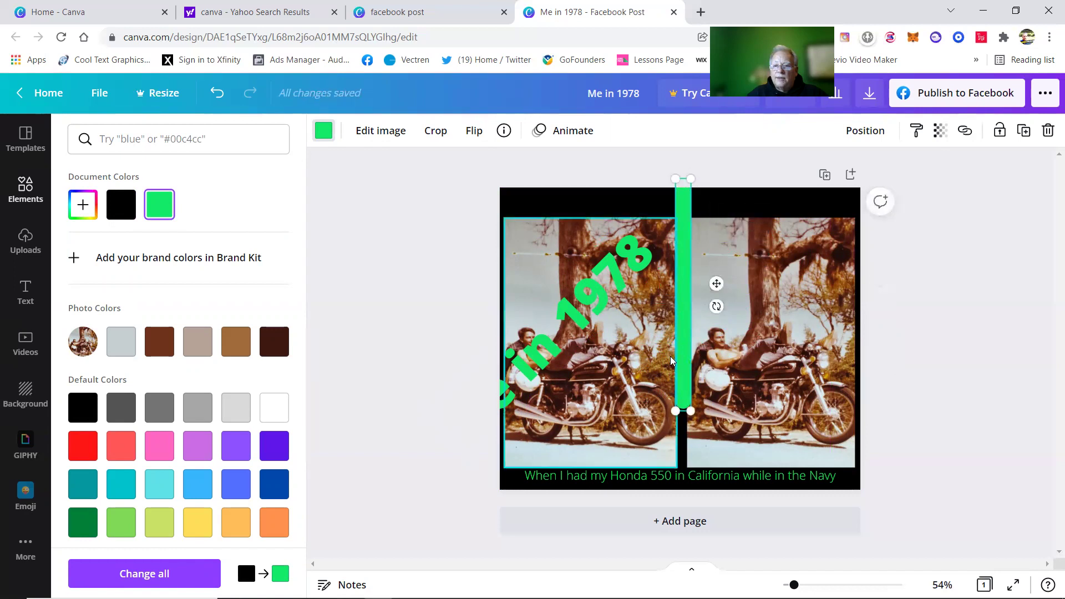
{"action": "left_click_drag", "start_coordinate": [693, 412], "coordinate": [693, 468]}
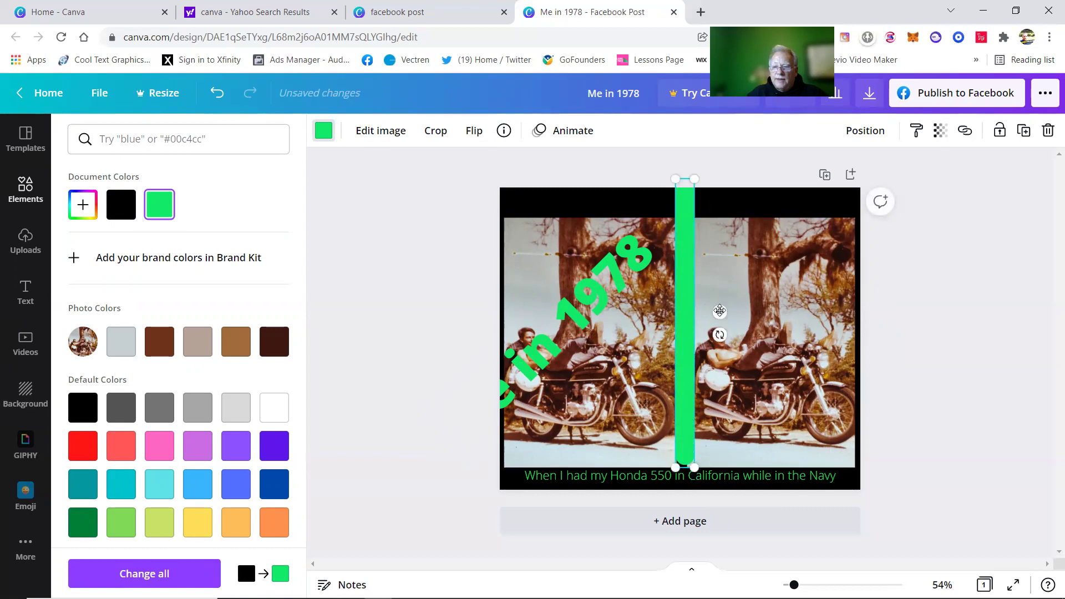
{"action": "mouse_move", "coordinate": [720, 311]}
{"action": "left_mouse_down"}
{"action": "mouse_move", "coordinate": [707, 312]}
{"action": "mouse_move", "coordinate": [719, 317]}
{"action": "left_mouse_up"}
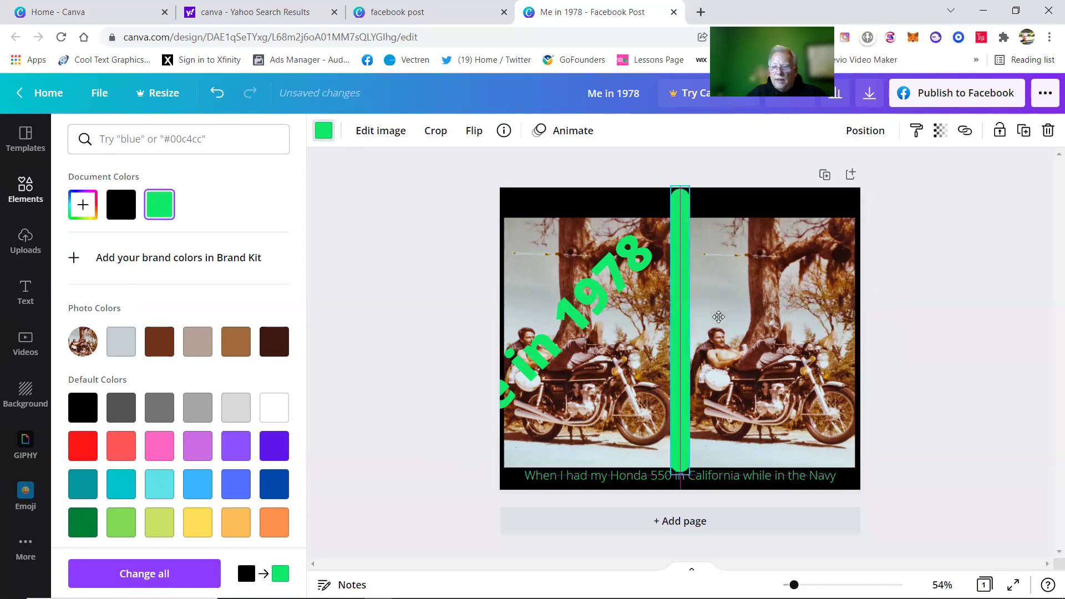
{"action": "left_click_drag", "start_coordinate": [719, 317], "coordinate": [716, 318]}
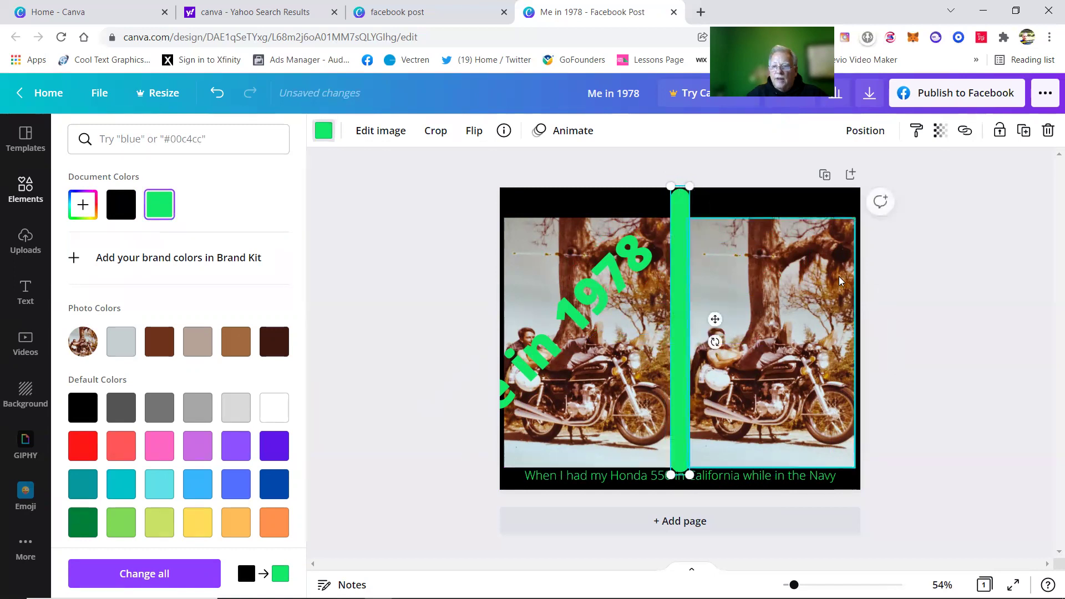